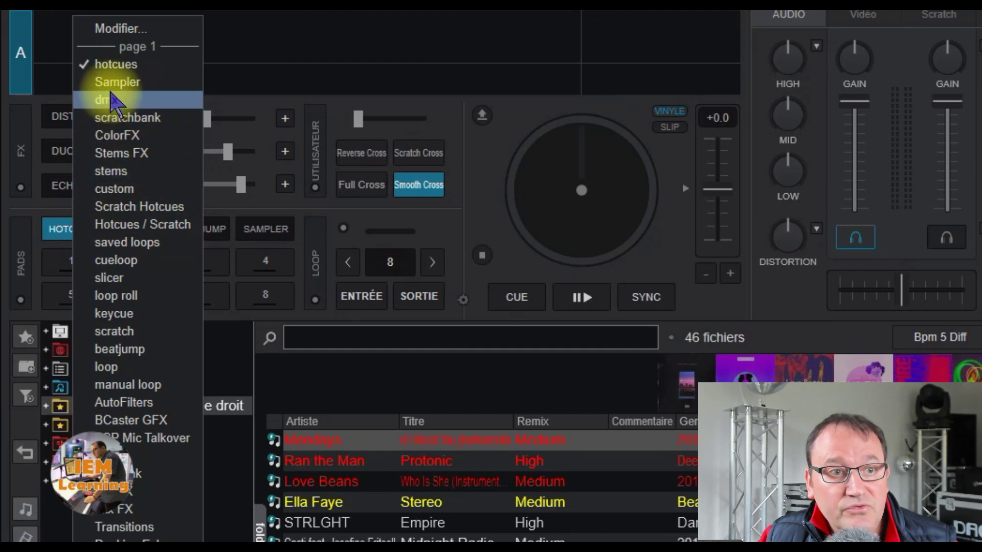
Step: Assign the cueloop page to deck A's first pad slot, compare it with the loop page, and set the slot back to hotcues
{"action": "left_click", "coordinate": [116, 259]}
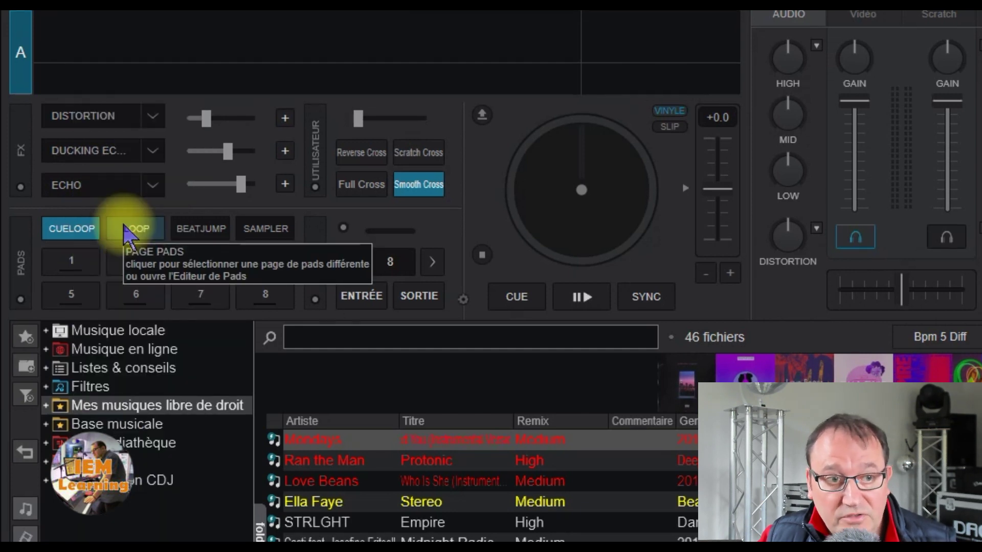
{"action": "left_click", "coordinate": [129, 232]}
{"action": "left_click", "coordinate": [93, 239]}
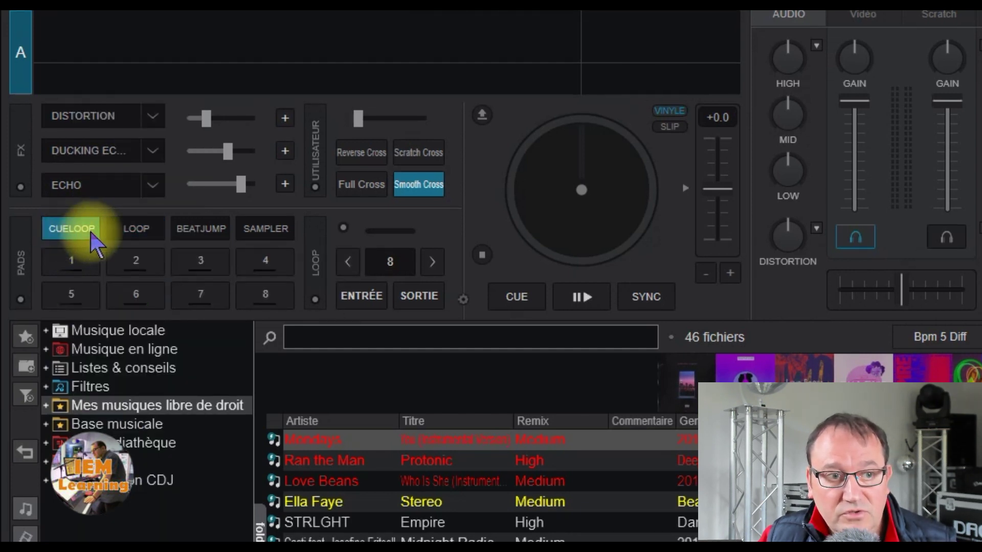
{"action": "left_click", "coordinate": [66, 230]}
{"action": "left_click", "coordinate": [86, 65]}
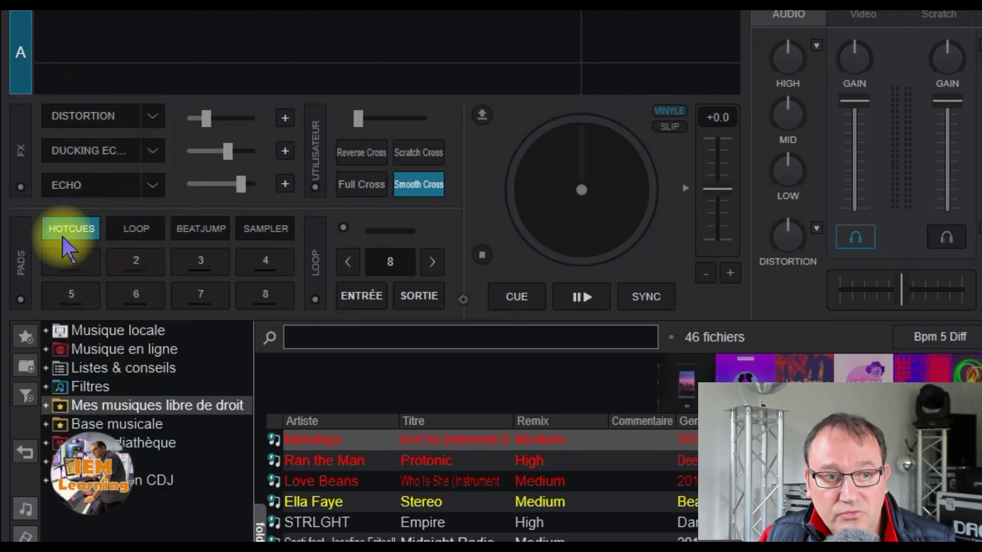
Step: View deck A's loop, beatjump and sampler pad pages in turn, finishing on the hotcues page
{"action": "left_click", "coordinate": [135, 229]}
{"action": "left_click", "coordinate": [264, 229]}
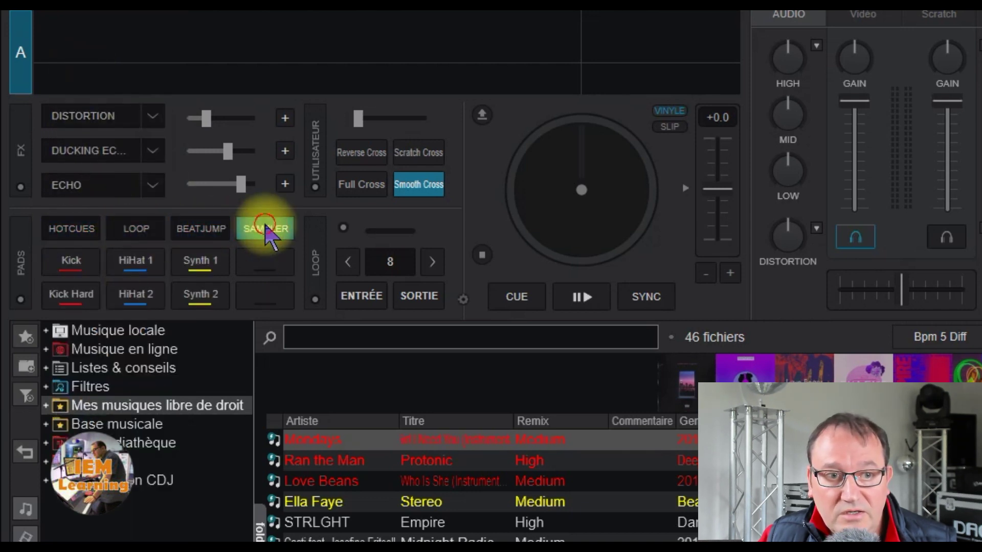
{"action": "left_click", "coordinate": [66, 230]}
{"action": "left_click", "coordinate": [136, 229]}
{"action": "left_click", "coordinate": [201, 230]}
{"action": "left_click", "coordinate": [262, 229]}
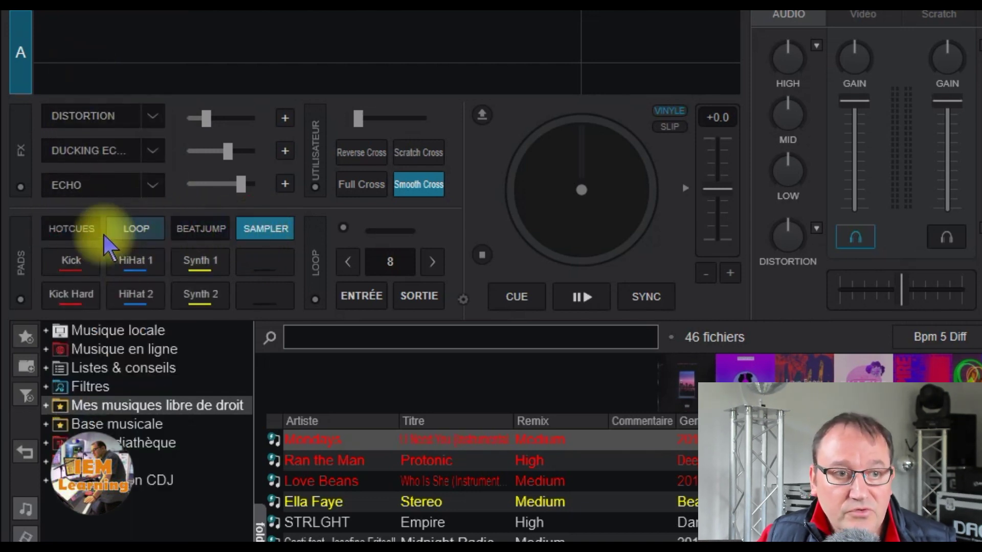
{"action": "left_click", "coordinate": [68, 229]}
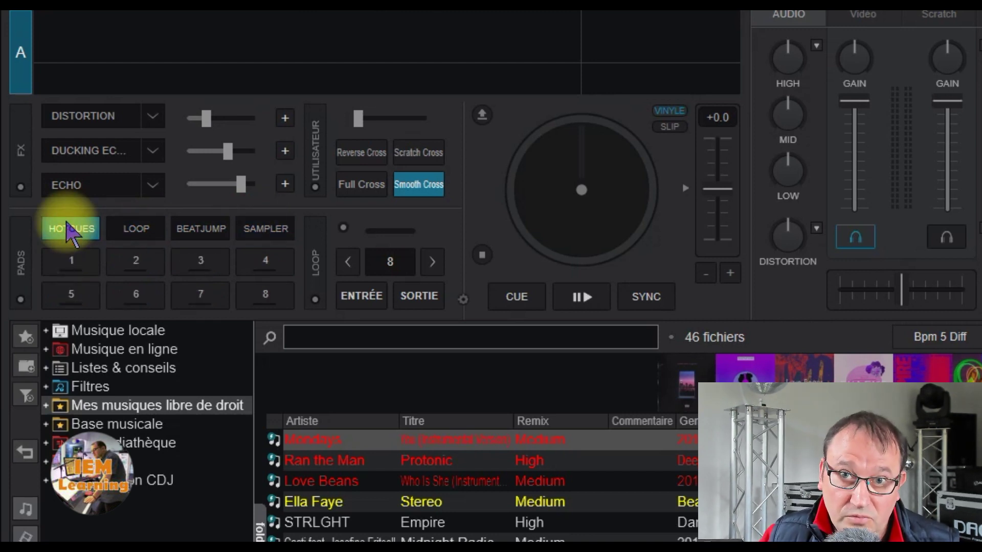
Step: Change deck A's pads to the single-page view and look over the list of available pad pages
{"action": "left_click", "coordinate": [19, 262]}
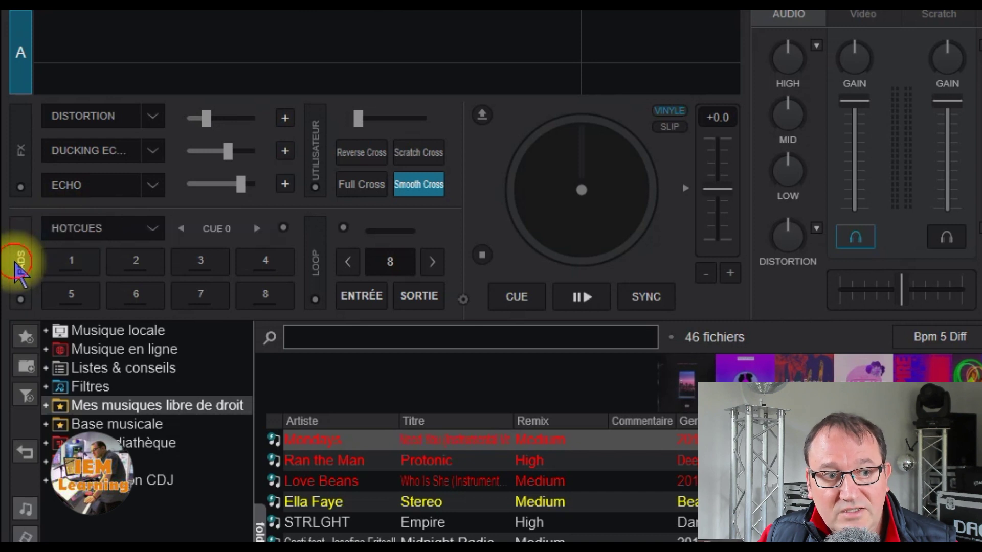
{"action": "left_click", "coordinate": [155, 228]}
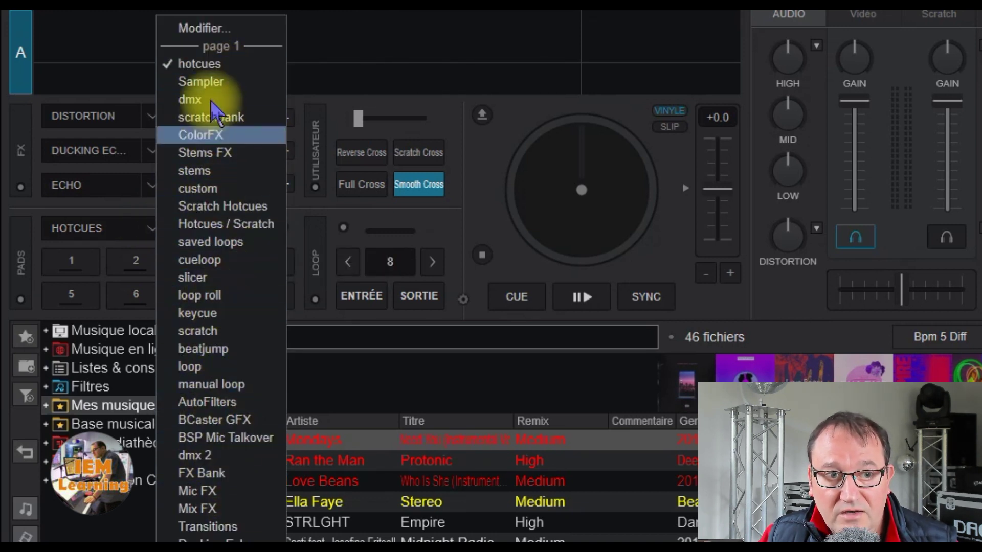
{"action": "left_click", "coordinate": [478, 154]}
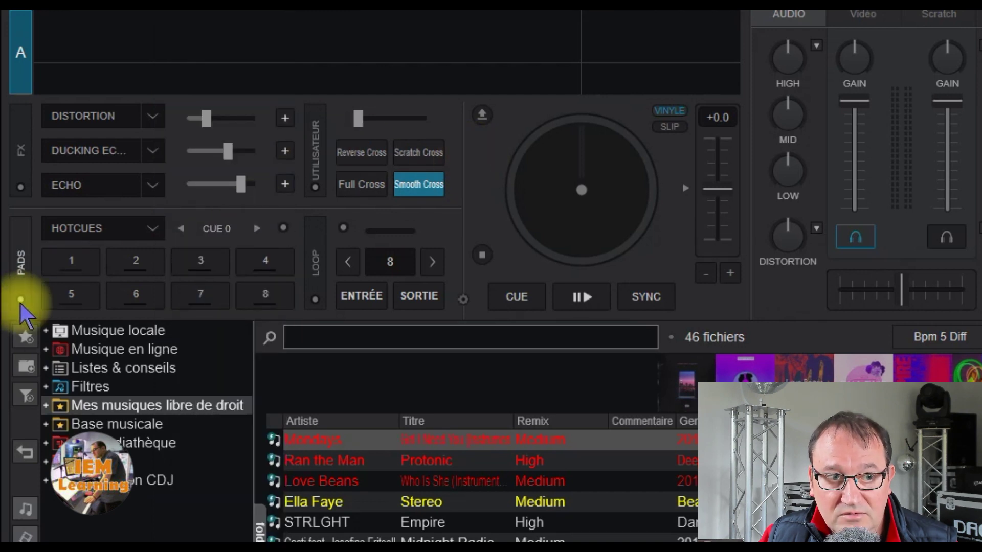
Step: Check deck A's pad layout options and return the pads to the 4 btn layout
{"action": "left_click", "coordinate": [20, 298]}
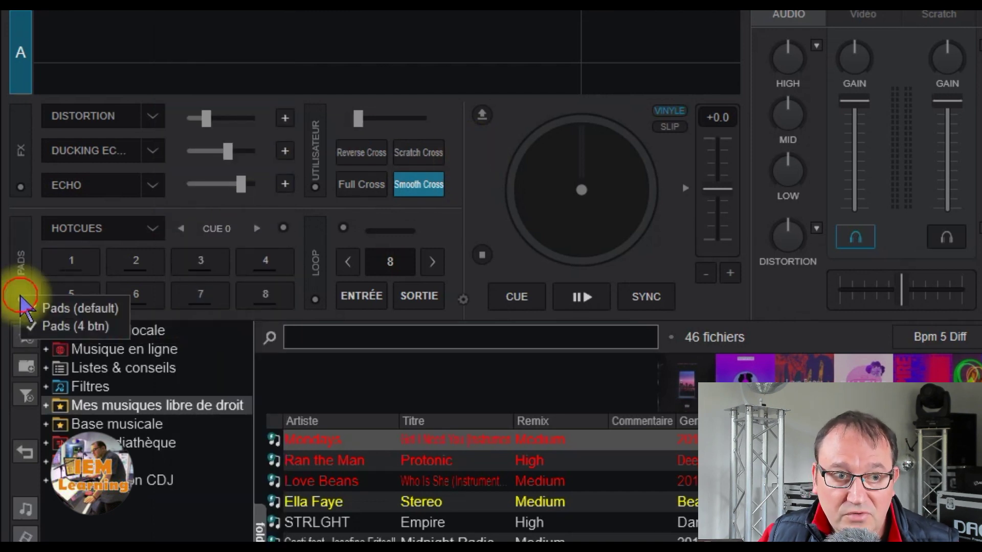
{"action": "left_click", "coordinate": [47, 329]}
{"action": "left_click", "coordinate": [18, 264]}
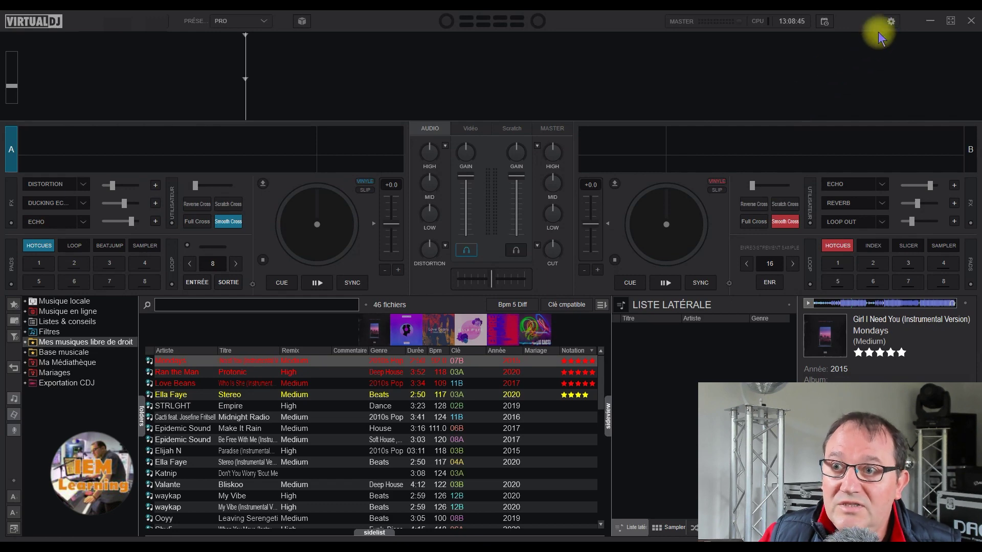
Step: Check the action mapped to the B key in the Pads keyboard mapping, then close the settings
{"action": "left_click", "coordinate": [891, 22]}
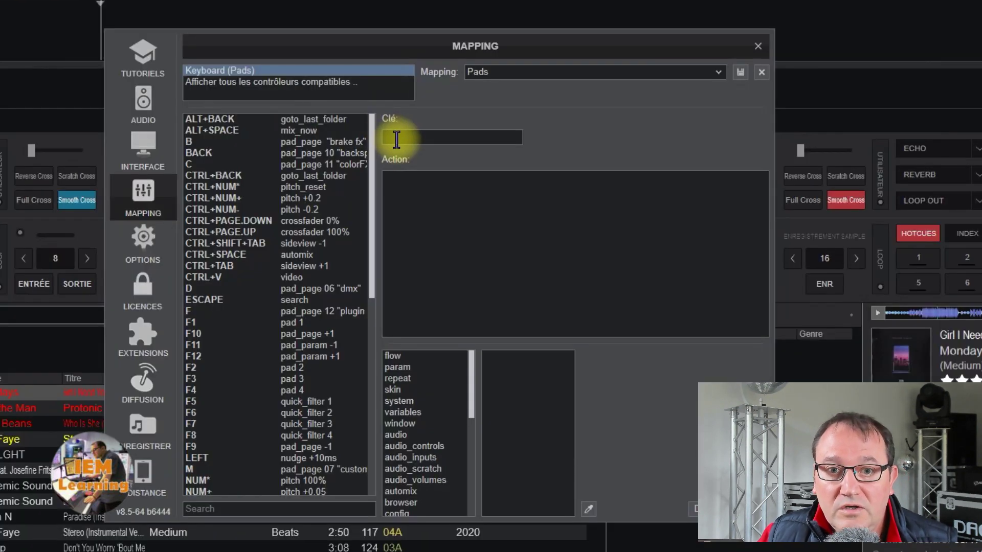
{"action": "left_click", "coordinate": [451, 175]}
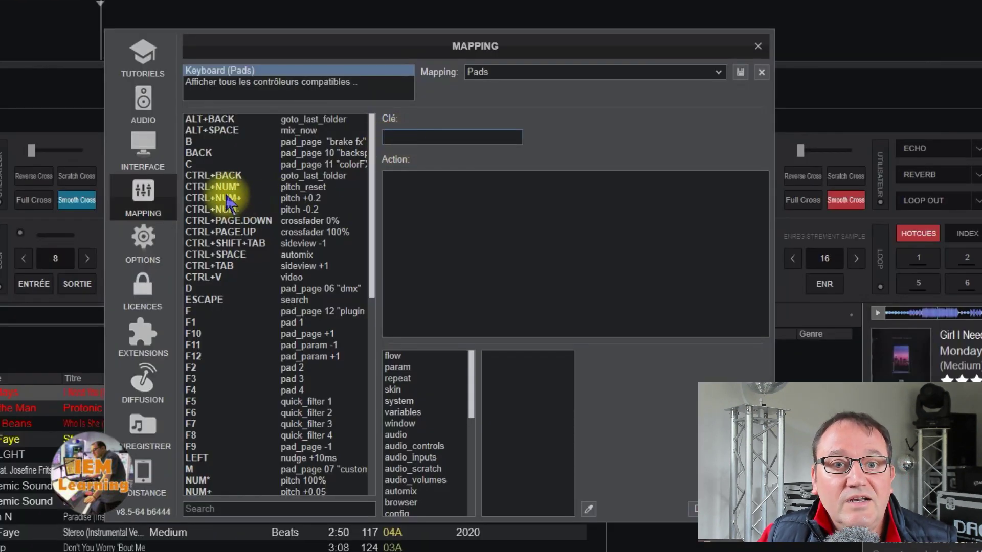
{"action": "left_click", "coordinate": [236, 144]}
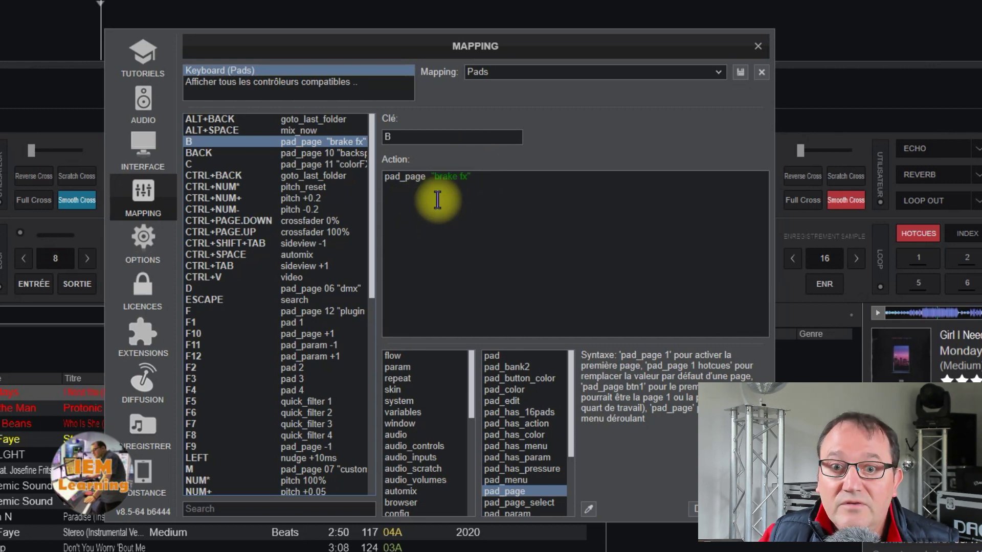
{"action": "left_click", "coordinate": [758, 46]}
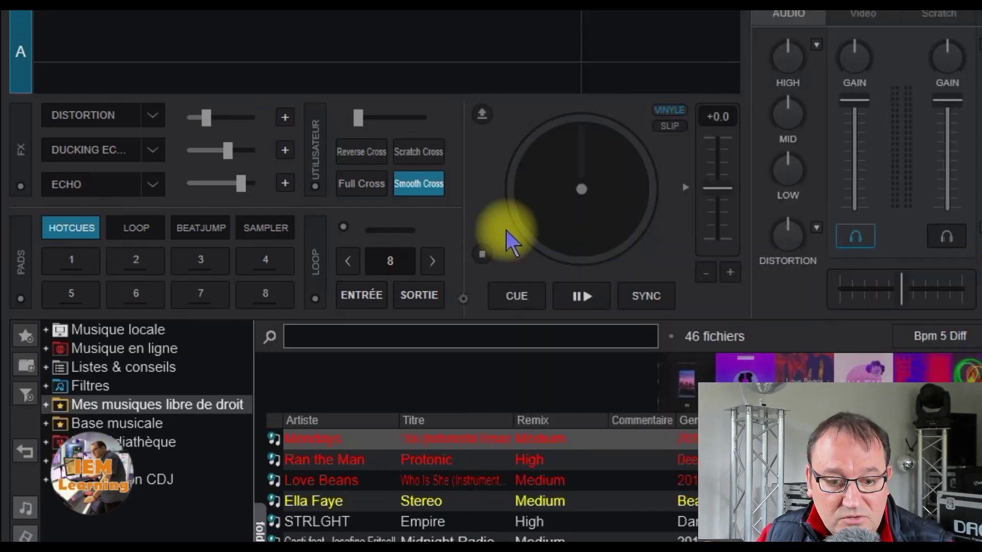
Step: Load the brake fx pad page in deck A's first pad slot, then in the selected loop slot as well
{"action": "key", "text": "p"}
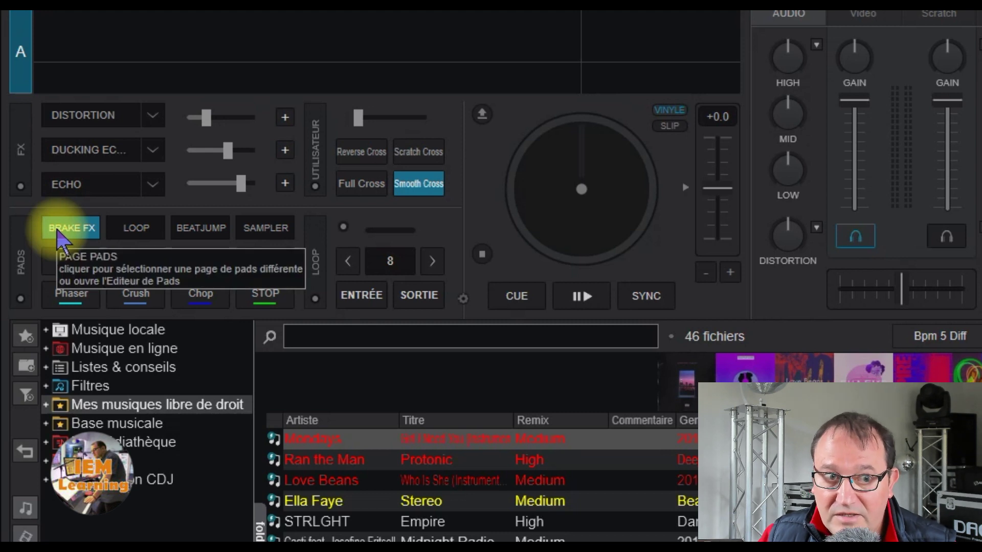
{"action": "left_click", "coordinate": [141, 227]}
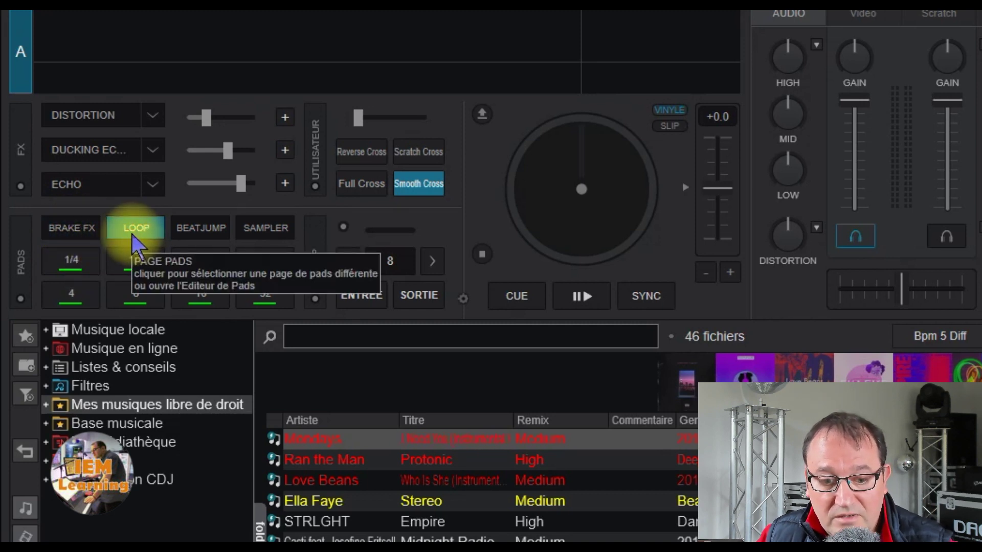
{"action": "left_click", "coordinate": [248, 263]}
{"action": "left_click", "coordinate": [248, 264]}
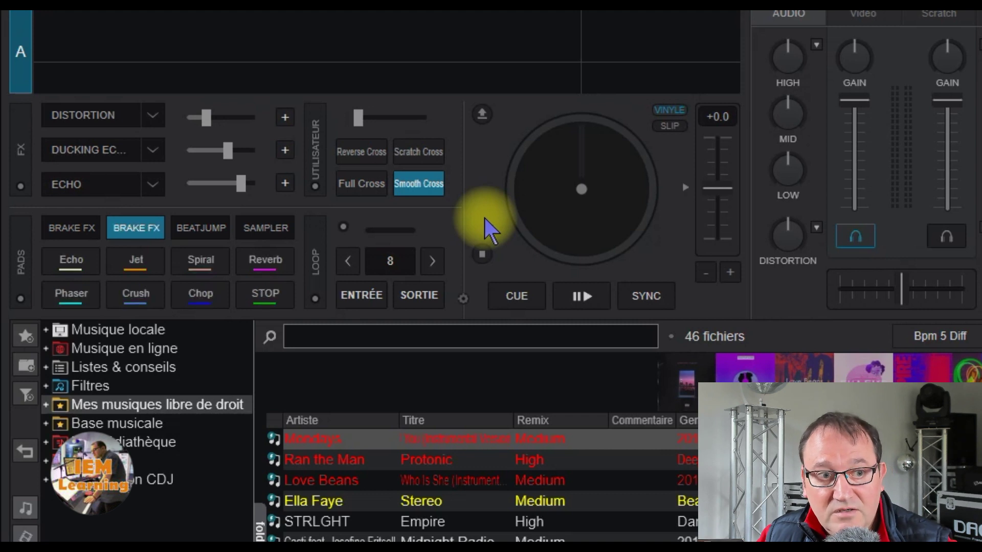
Step: Select deck A's beatjump pad page and show the pads in the four-button layout
{"action": "left_click", "coordinate": [219, 235]}
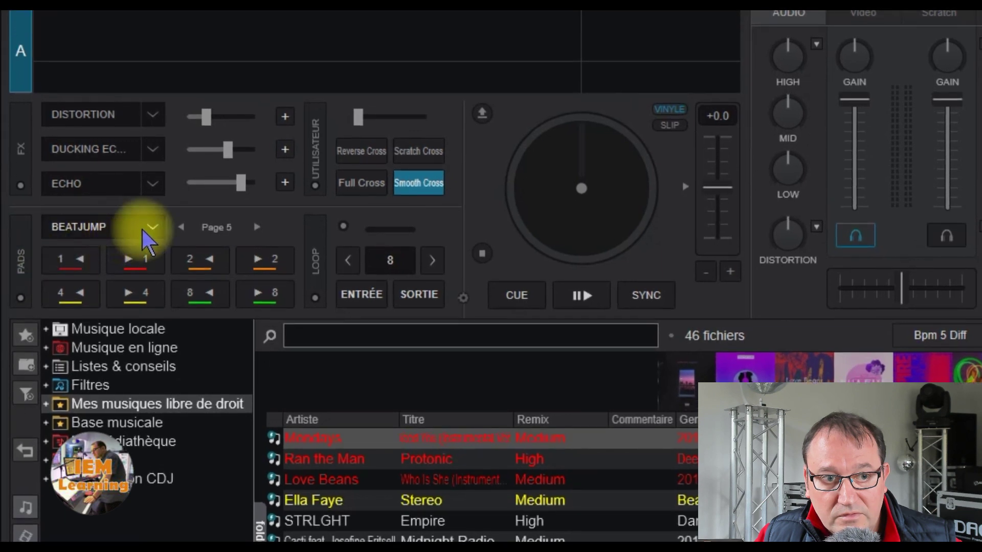
{"action": "left_click", "coordinate": [144, 231]}
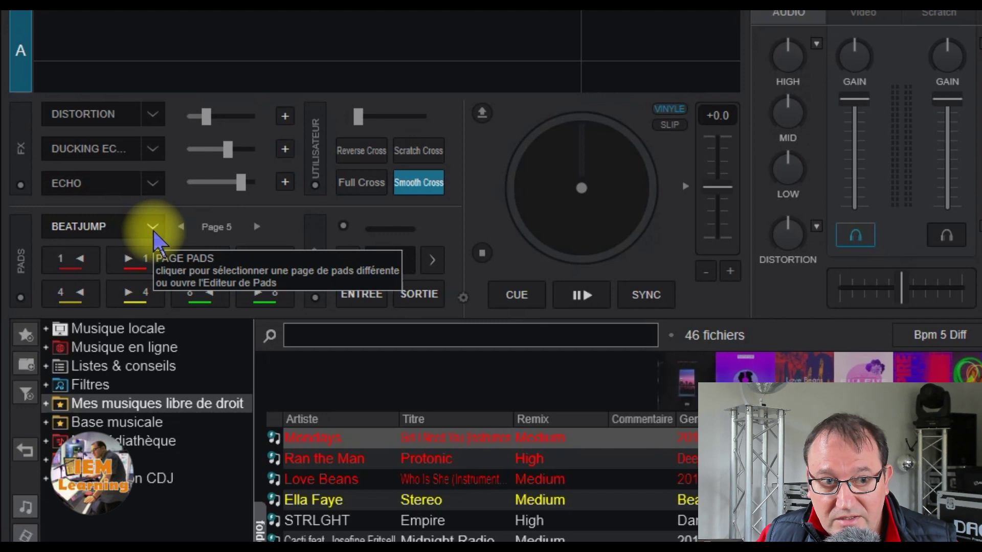
{"action": "left_click", "coordinate": [25, 259]}
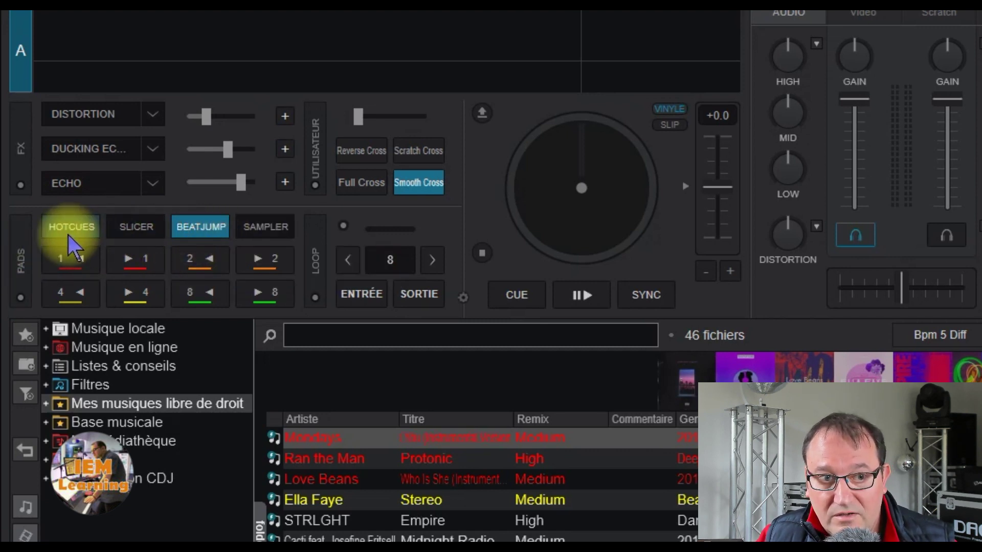
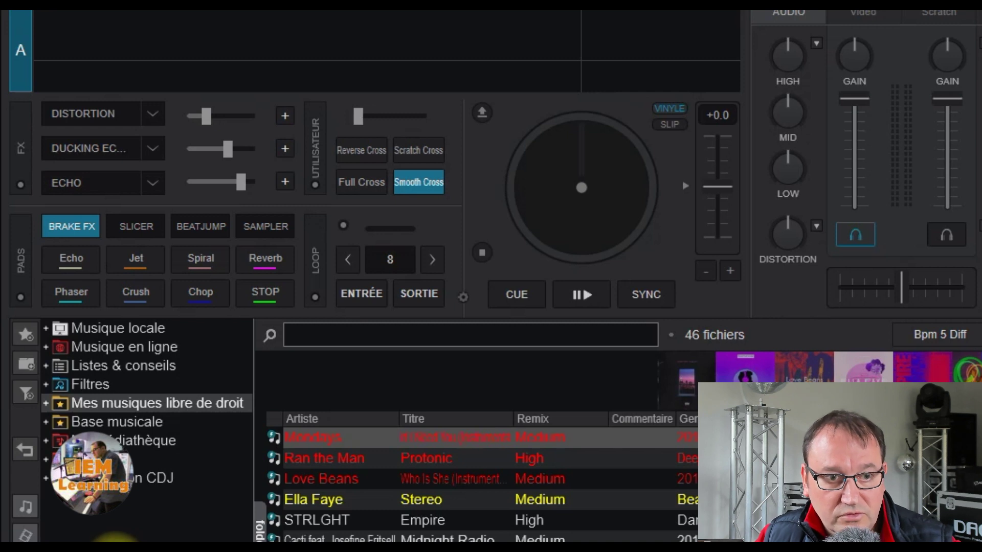
Step: Switch deck A's pads from brake fx to the slicer page, then to the hotcues page
{"action": "left_click", "coordinate": [128, 225]}
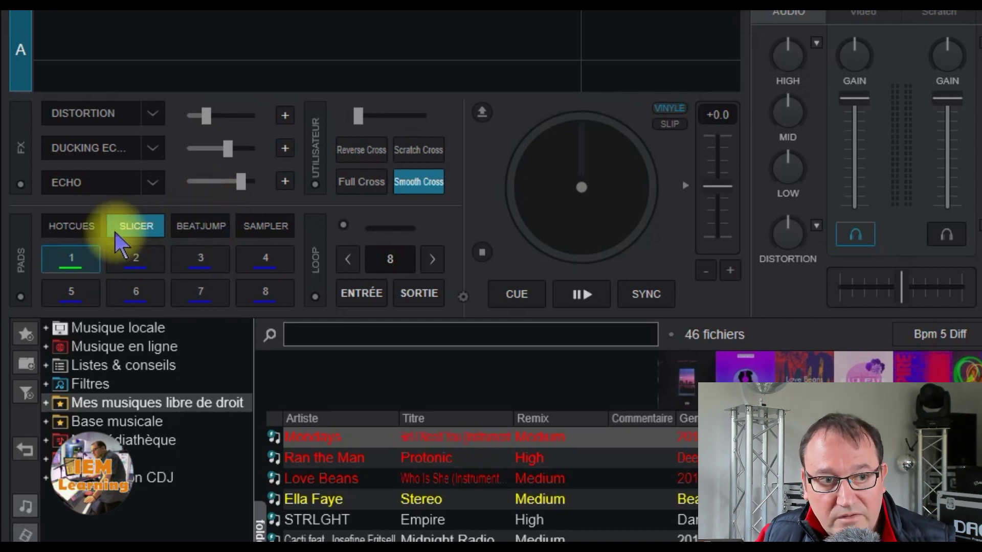
{"action": "left_click", "coordinate": [71, 226]}
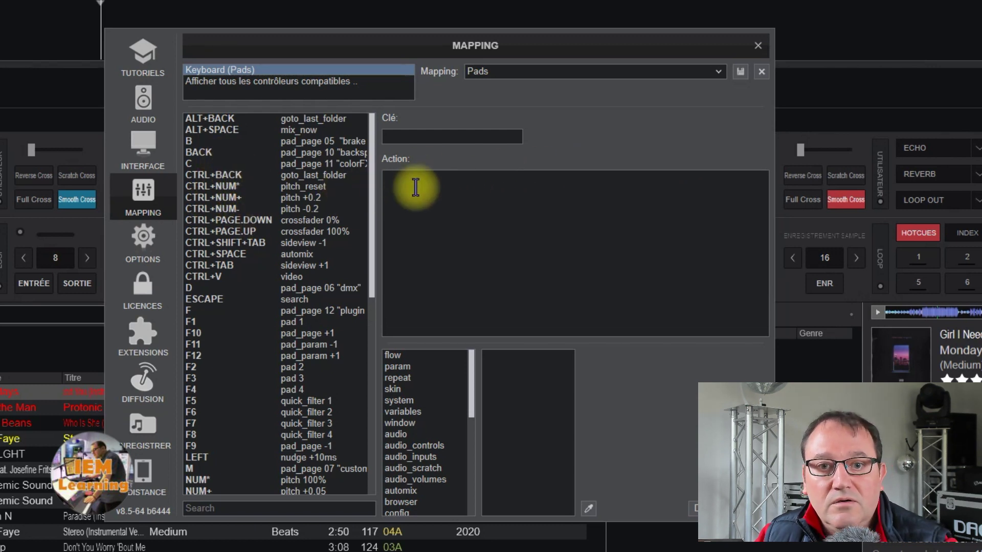
Step: Look up the actions mapped to the D and M keys in the keyboard mapping, then close the settings
{"action": "left_click", "coordinate": [416, 137]}
{"action": "key", "text": "d"}
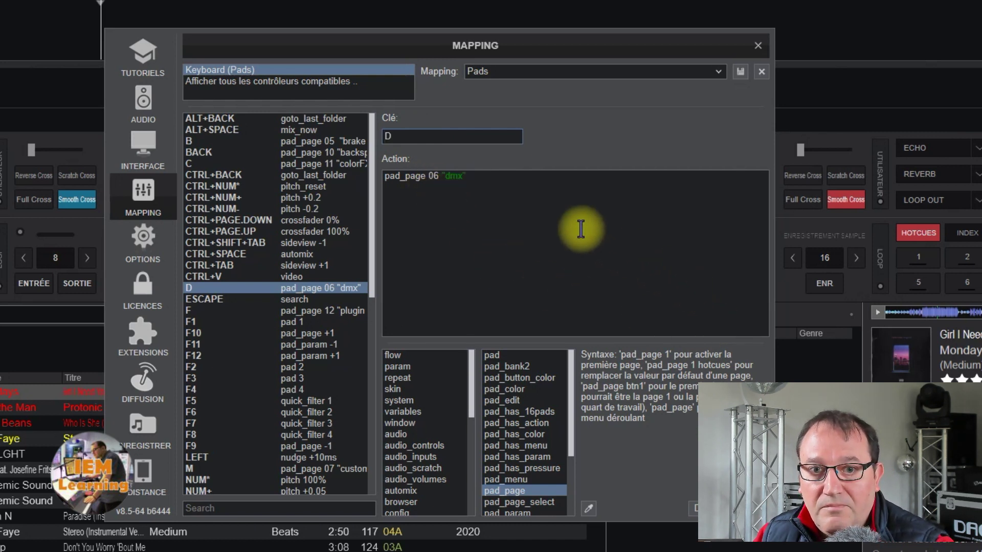
{"action": "key", "text": "m"}
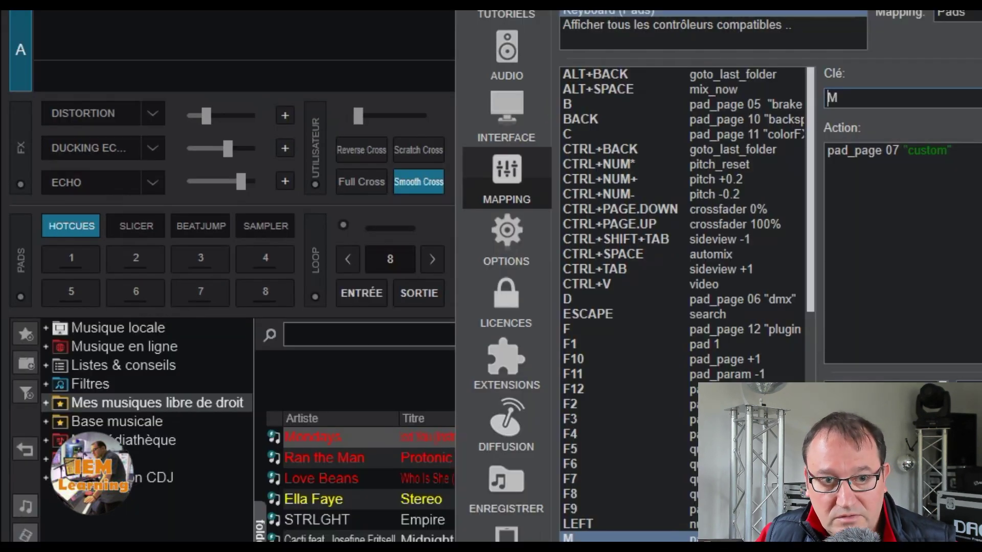
{"action": "key", "text": "Escape"}
Step: Load the dmx pad page on deck A, followed by the custom pad page, through their mapped shortcuts
{"action": "key", "text": "d"}
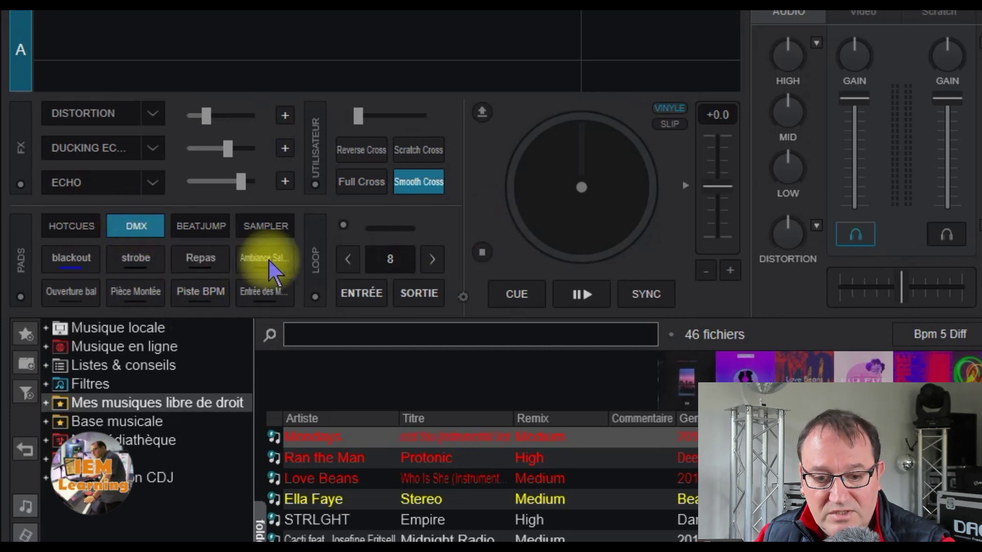
{"action": "key", "text": "c"}
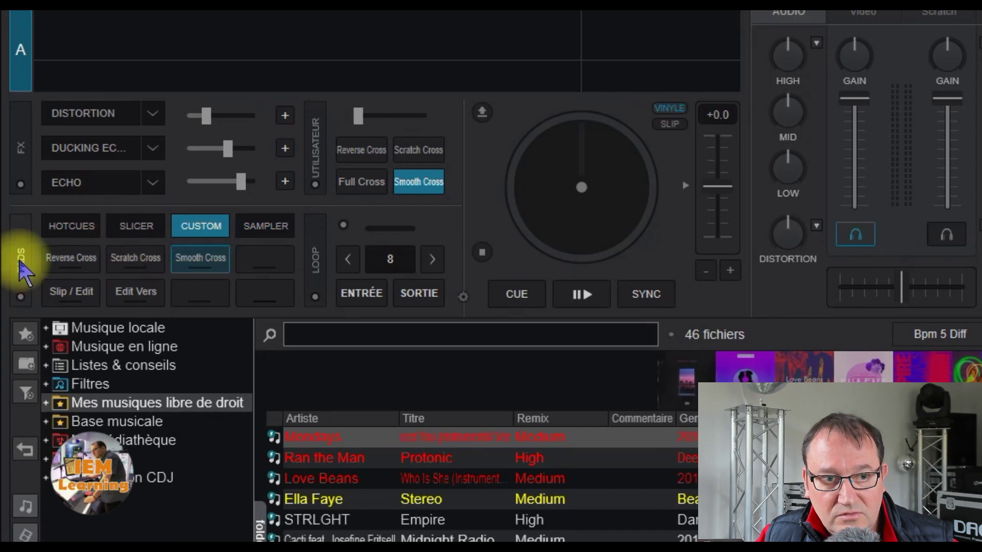
Step: Show deck A's pads in the single-page view, review the list of pad pages and close it
{"action": "left_click", "coordinate": [20, 263]}
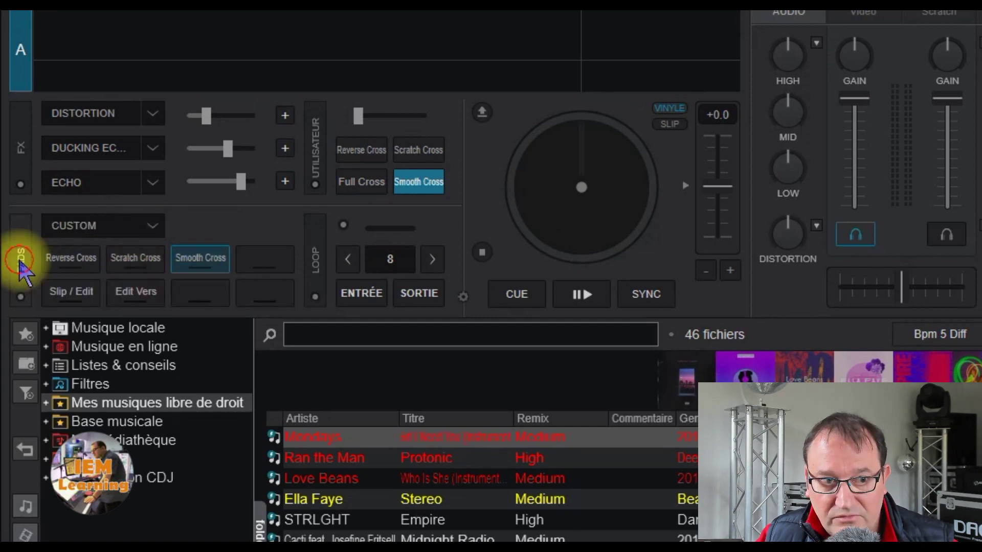
{"action": "left_click", "coordinate": [152, 225]}
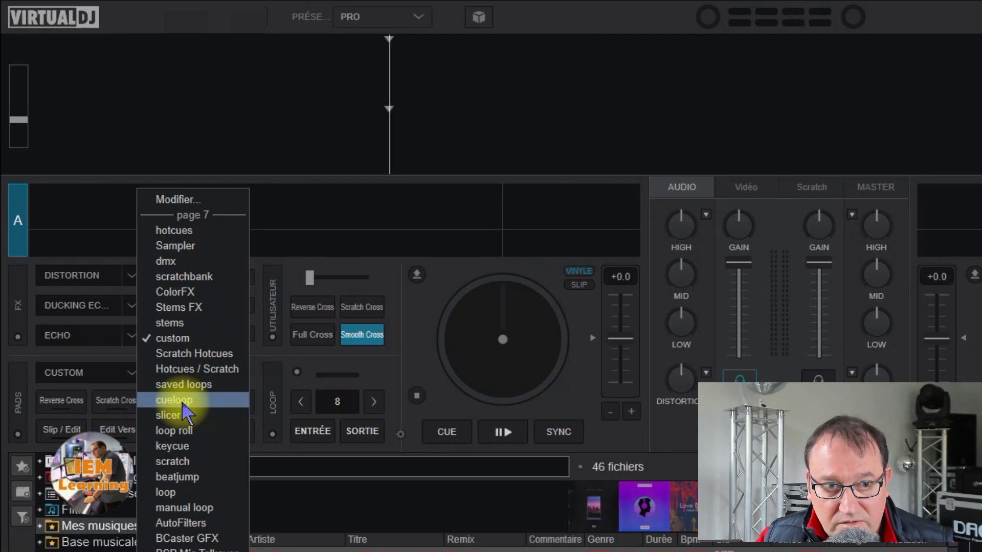
{"action": "left_click", "coordinate": [179, 402]}
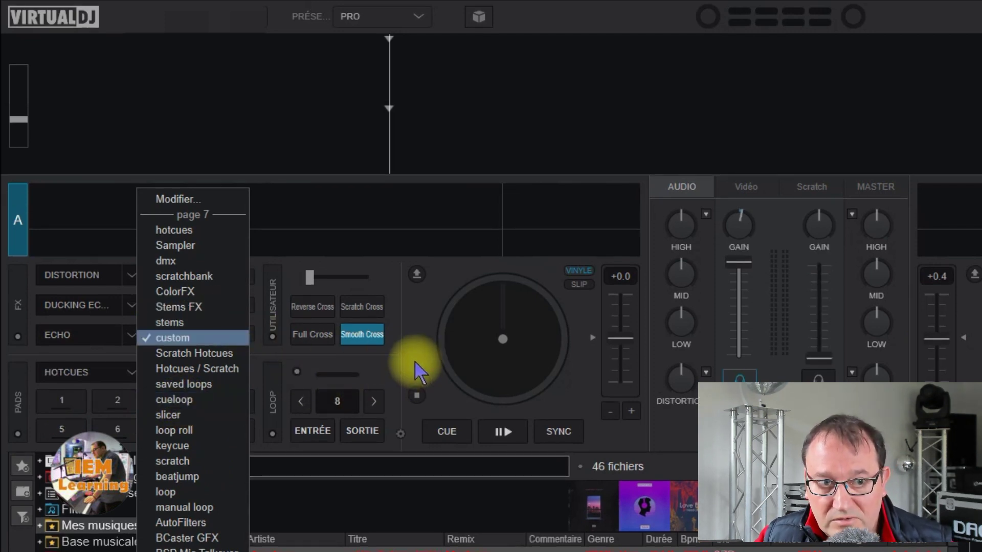
{"action": "left_click", "coordinate": [414, 371]}
Step: Check the connected DDJ-400's page and shift slots in deck A's pad page list, then restore the four-page view
{"action": "left_click", "coordinate": [129, 374]}
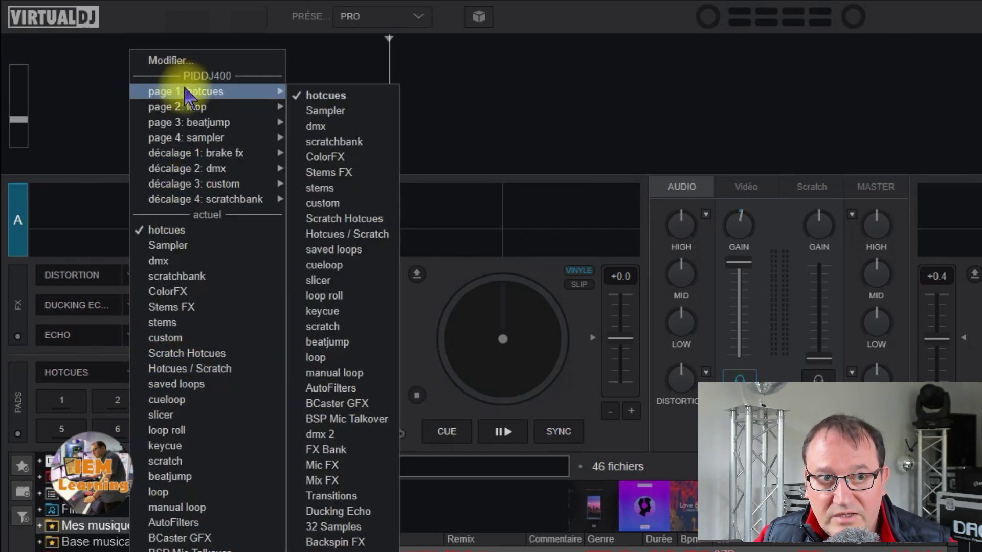
{"action": "mouse_move", "coordinate": [193, 138]}
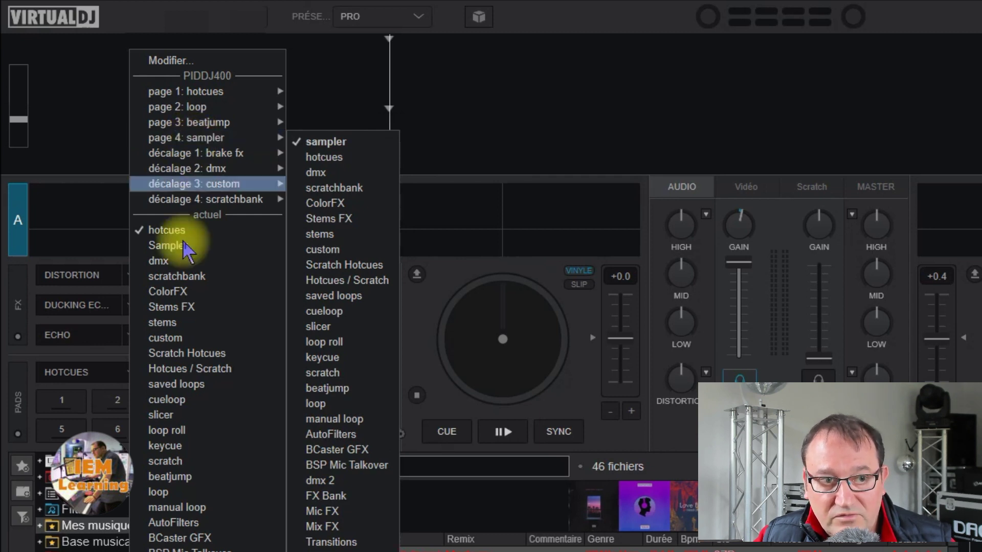
{"action": "left_click", "coordinate": [15, 406]}
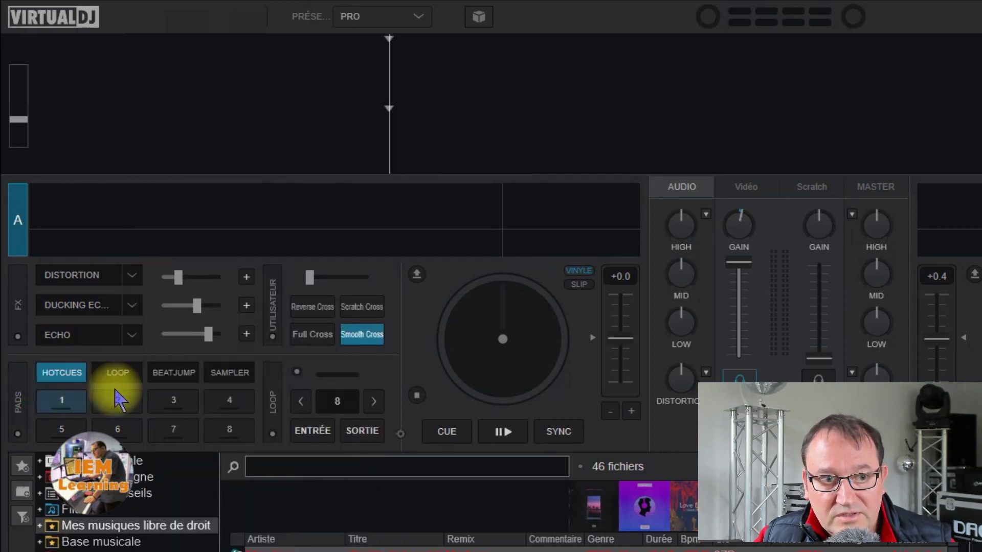
Step: Examine the pages offered for each page and shift slot from deck A's single-page view, then return to the four-page view
{"action": "left_click", "coordinate": [17, 409]}
{"action": "left_click", "coordinate": [134, 376]}
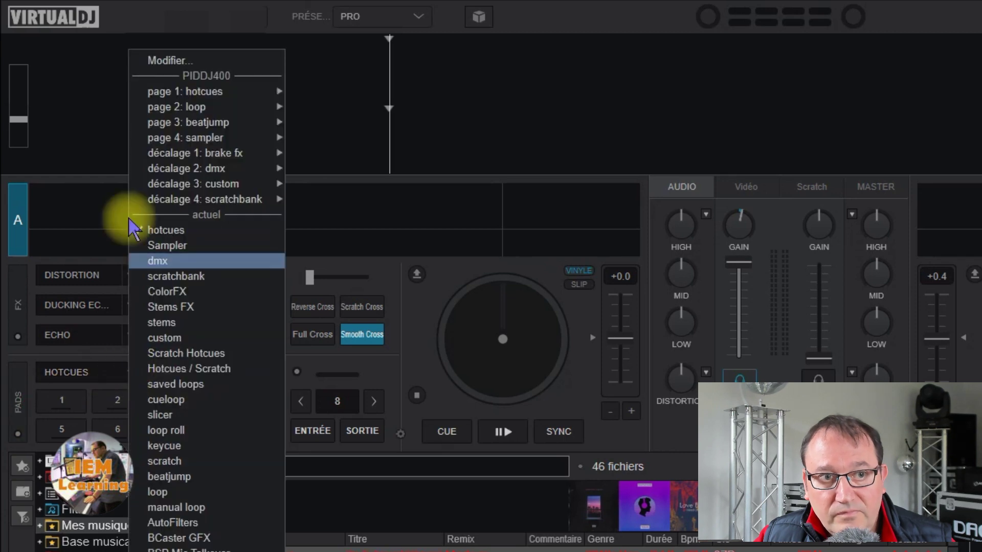
{"action": "mouse_move", "coordinate": [198, 113]}
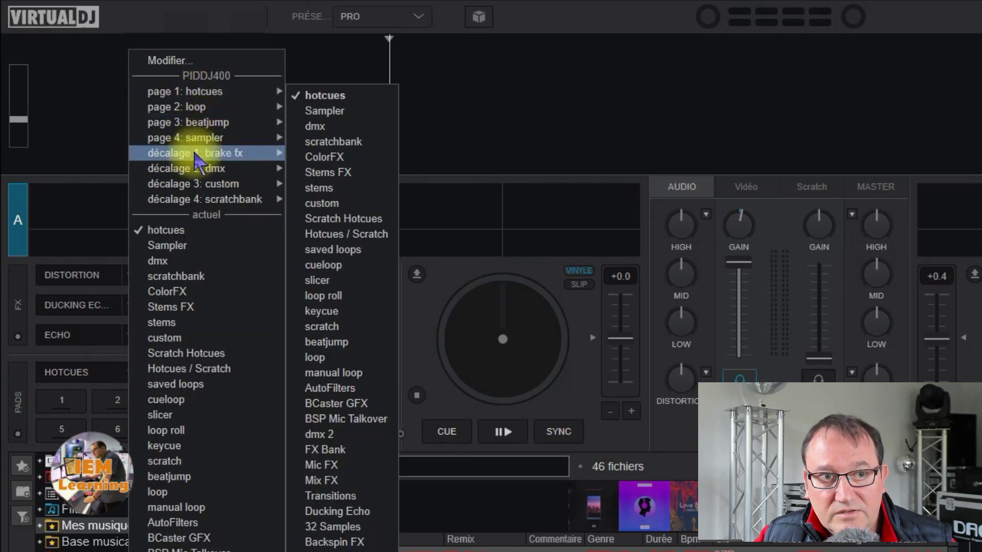
{"action": "mouse_move", "coordinate": [167, 155]}
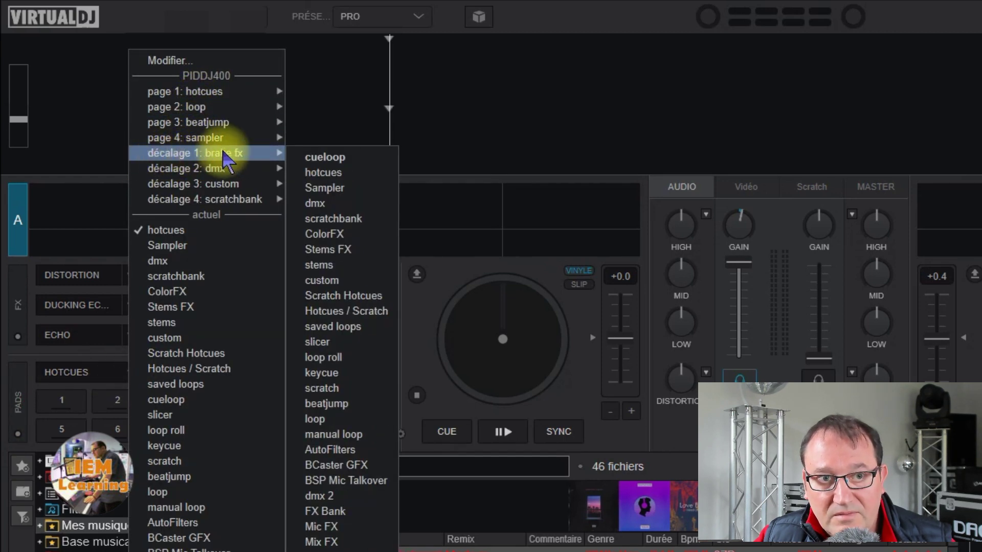
{"action": "mouse_move", "coordinate": [202, 187]}
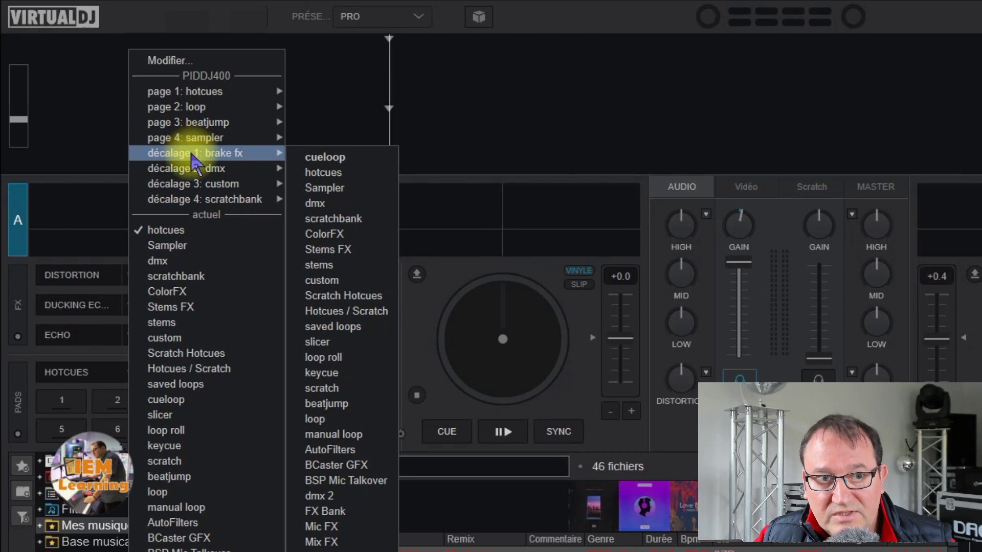
{"action": "left_click", "coordinate": [435, 278]}
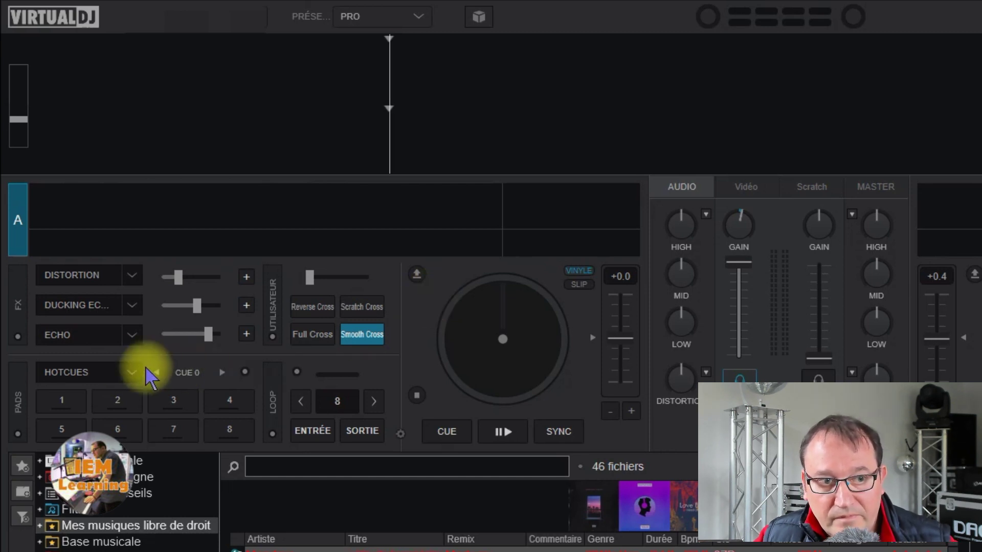
{"action": "mouse_move", "coordinate": [23, 404]}
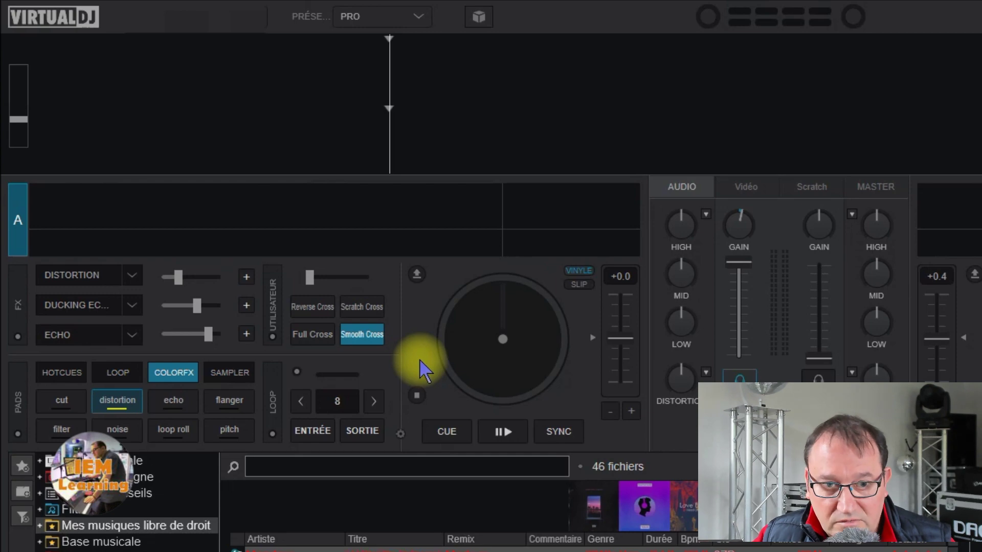
Step: Look up the action mapped to the C key in the keyboard mapping, then close the settings
{"action": "left_click", "coordinate": [853, 17]}
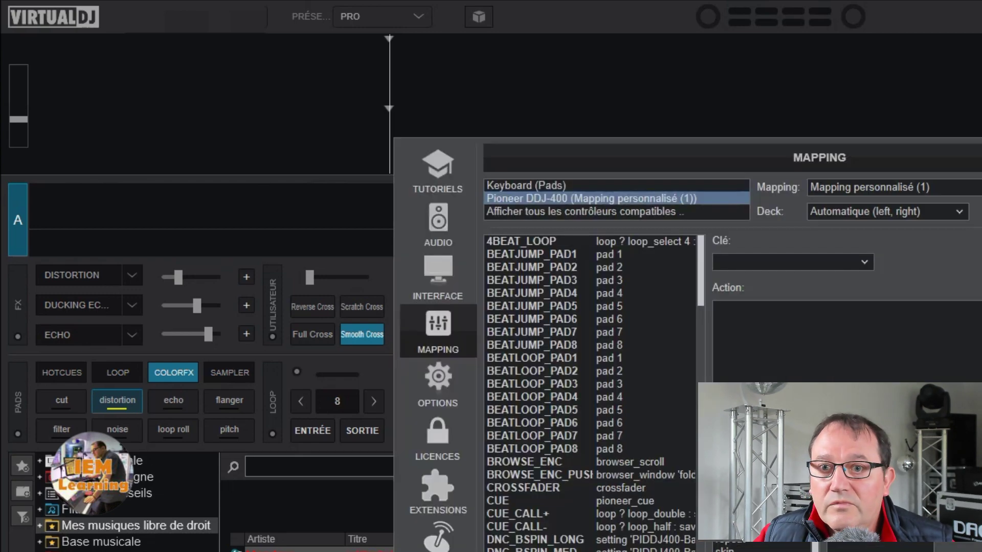
{"action": "left_click", "coordinate": [600, 186]}
{"action": "left_click", "coordinate": [759, 262]}
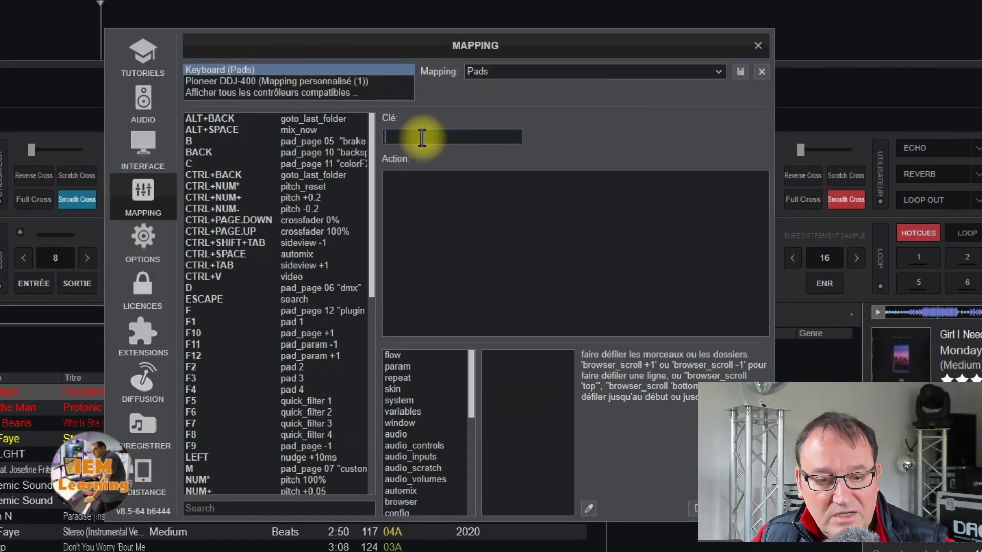
{"action": "key", "text": "c"}
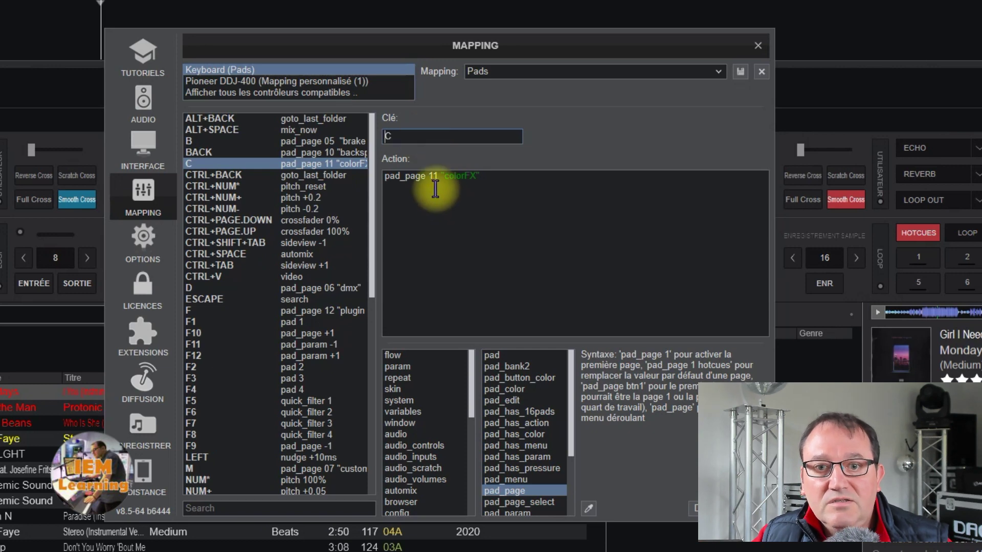
{"action": "left_click", "coordinate": [758, 46]}
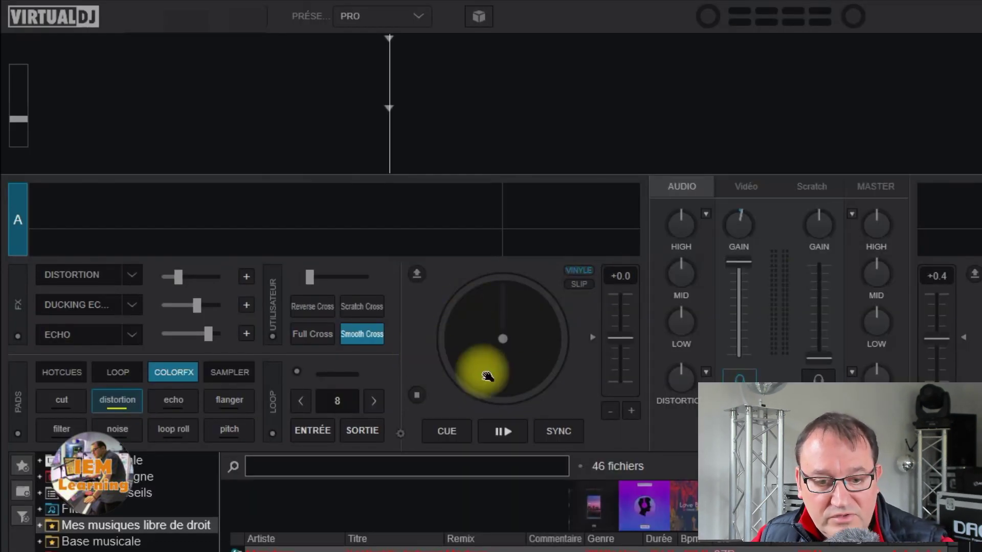
Step: Load the brake fx pad page on deck A, followed by the dmx pad page, through their mapped shortcuts
{"action": "key", "text": "c"}
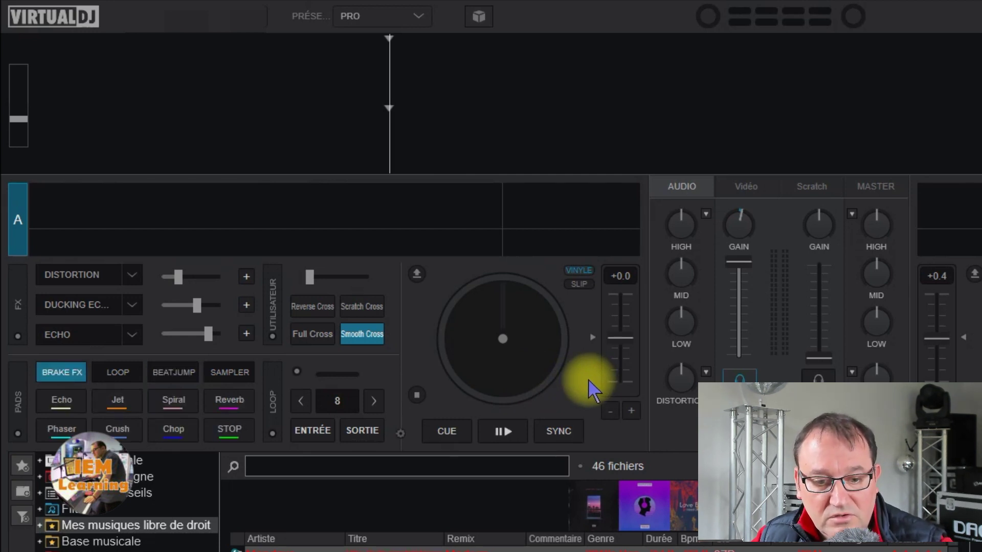
{"action": "key", "text": "c"}
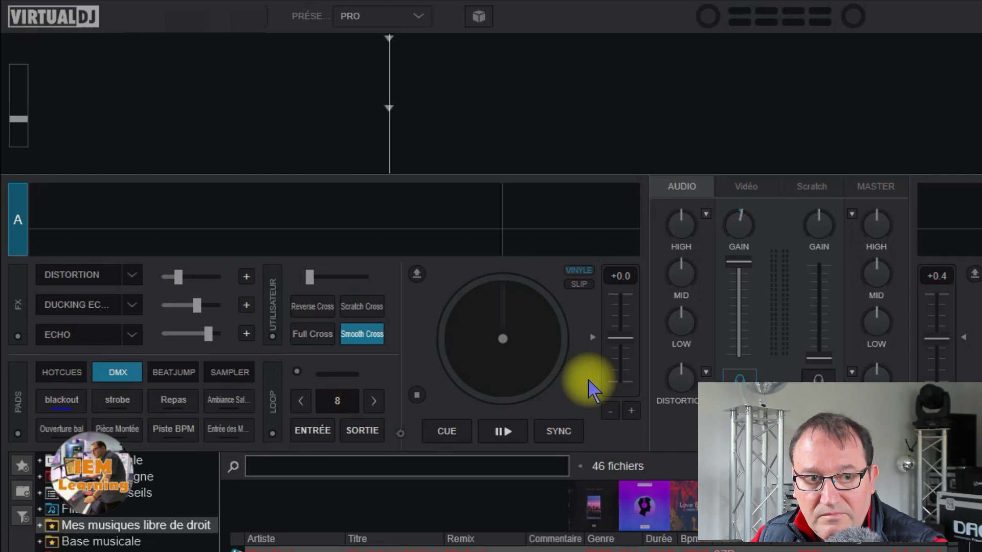
{"action": "key", "text": "c"}
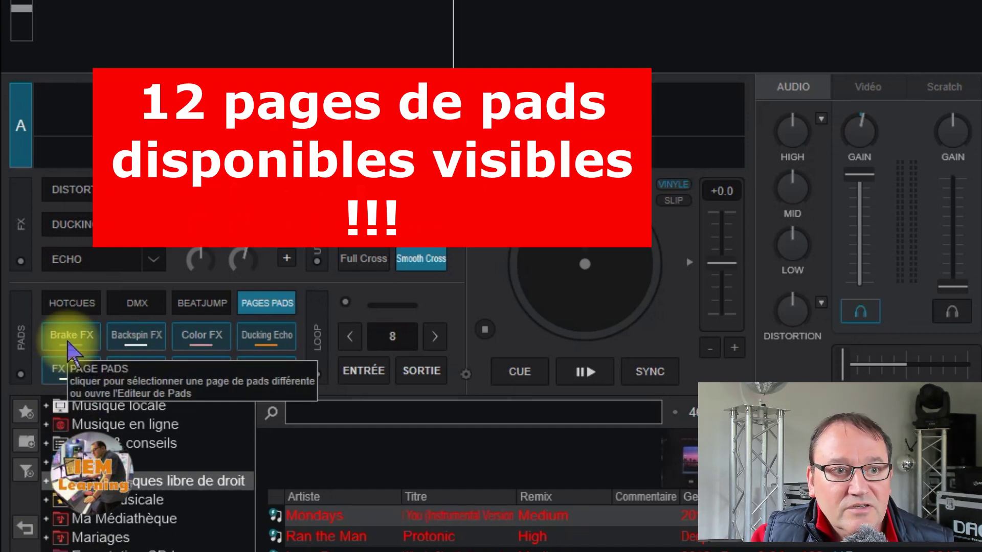
Step: Open the Backspin FX and Keycue pages from deck A's Pages Pads page, returning to Pages Pads after each
{"action": "left_click", "coordinate": [125, 341]}
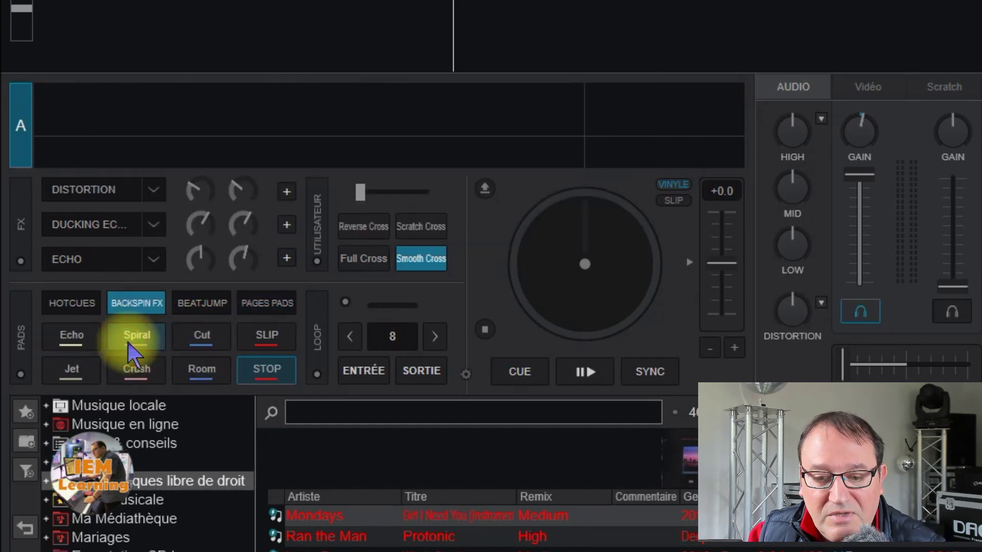
{"action": "left_click", "coordinate": [129, 345]}
{"action": "left_click", "coordinate": [203, 341]}
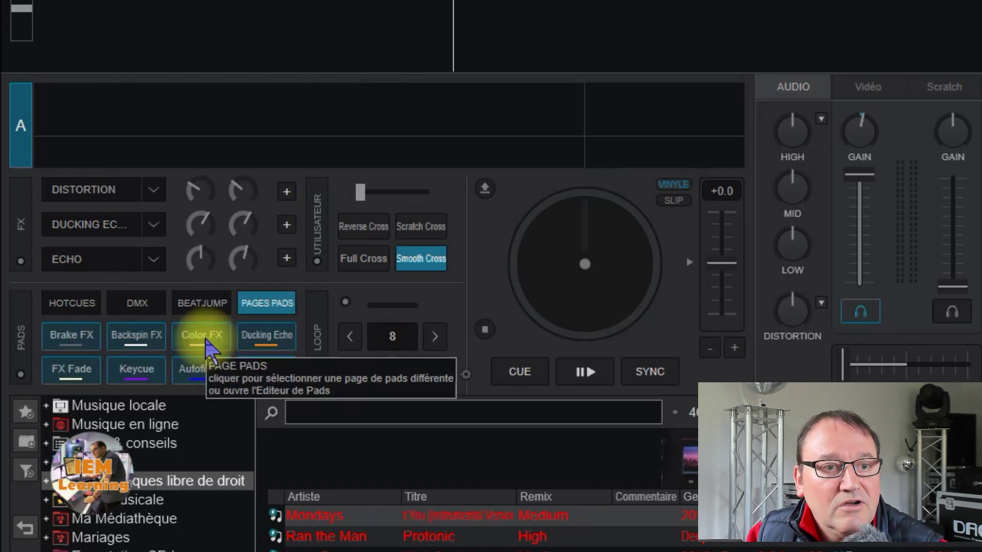
{"action": "left_click", "coordinate": [125, 378]}
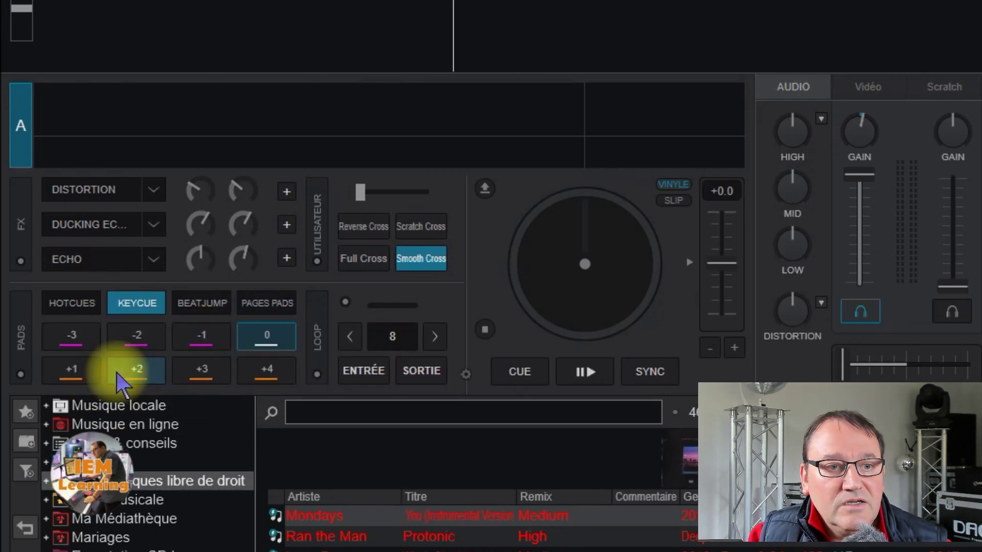
{"action": "left_click", "coordinate": [122, 382]}
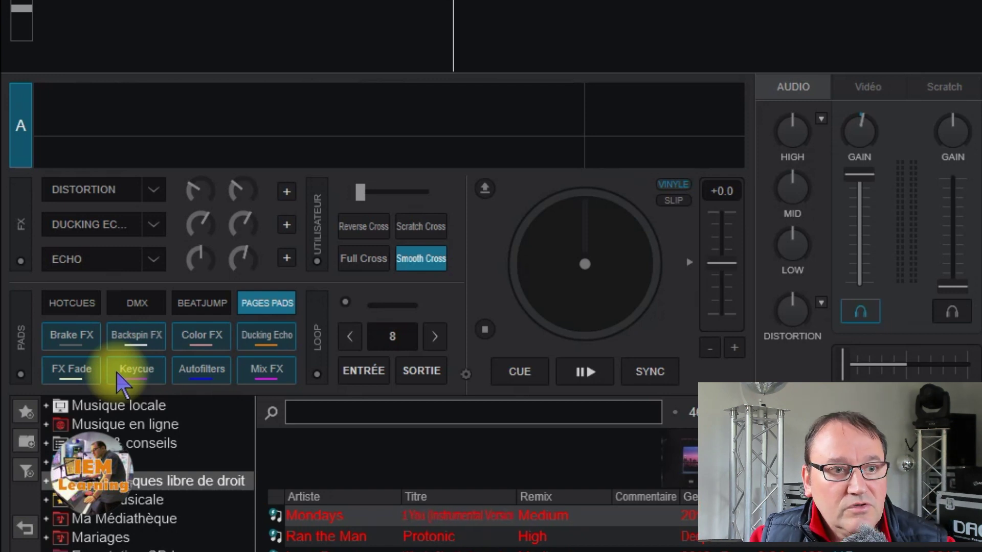
Step: Open the Saved loop page from the shifted pads of Pages Pads, then switch deck A to the hotcues page
{"action": "key", "text": "shift"}
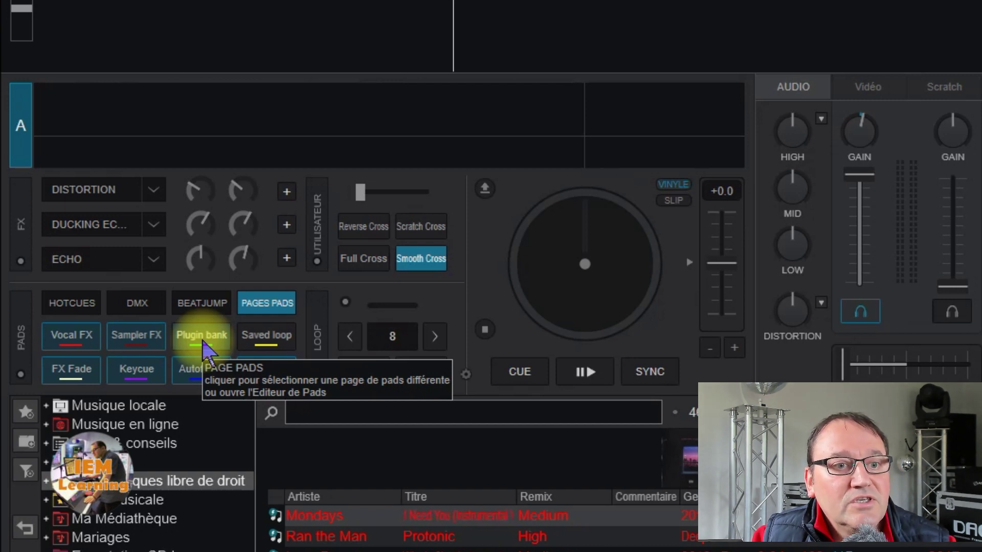
{"action": "left_click", "coordinate": [267, 337]}
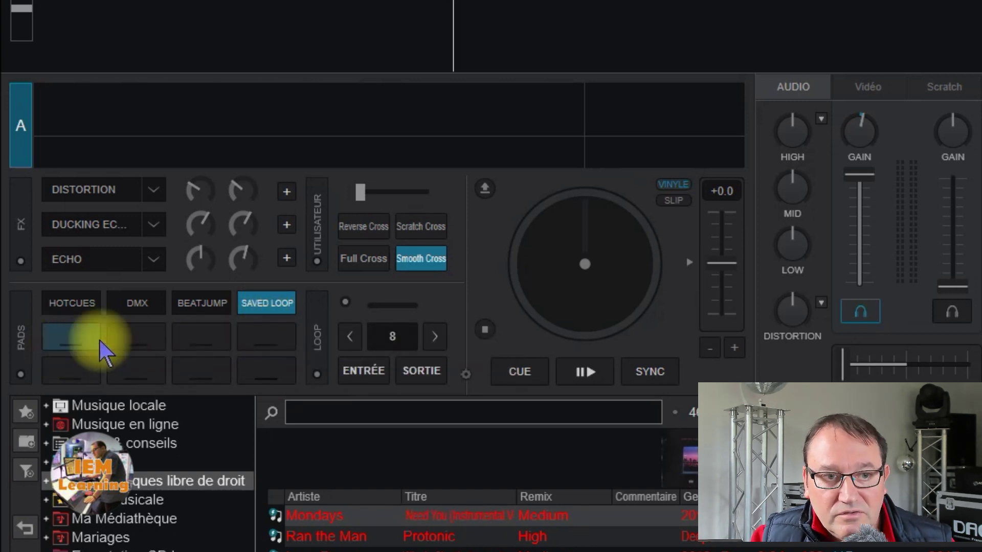
{"action": "left_click", "coordinate": [233, 338]}
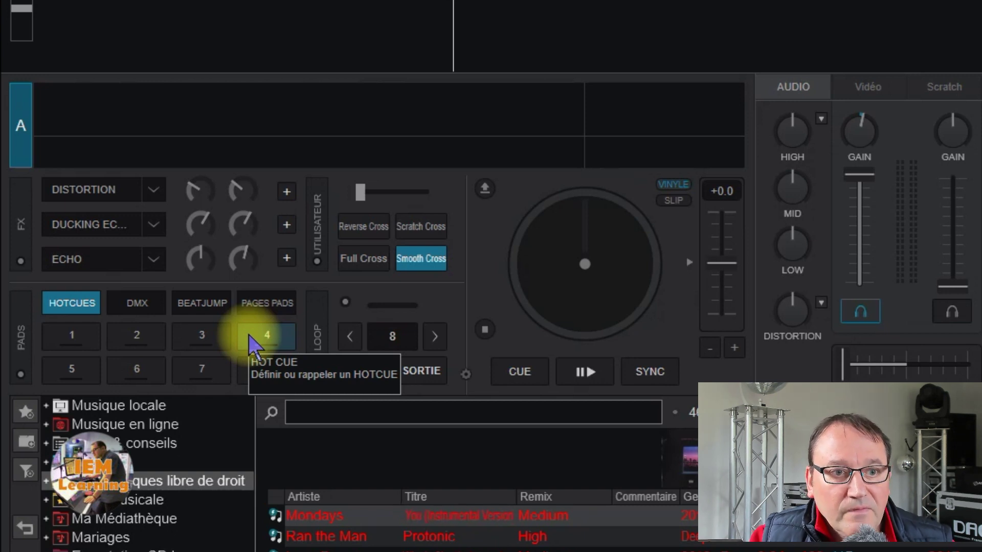
Step: Bring deck A back to Pages Pads and trigger Saved loop among its shifted pads
{"action": "left_click", "coordinate": [258, 305]}
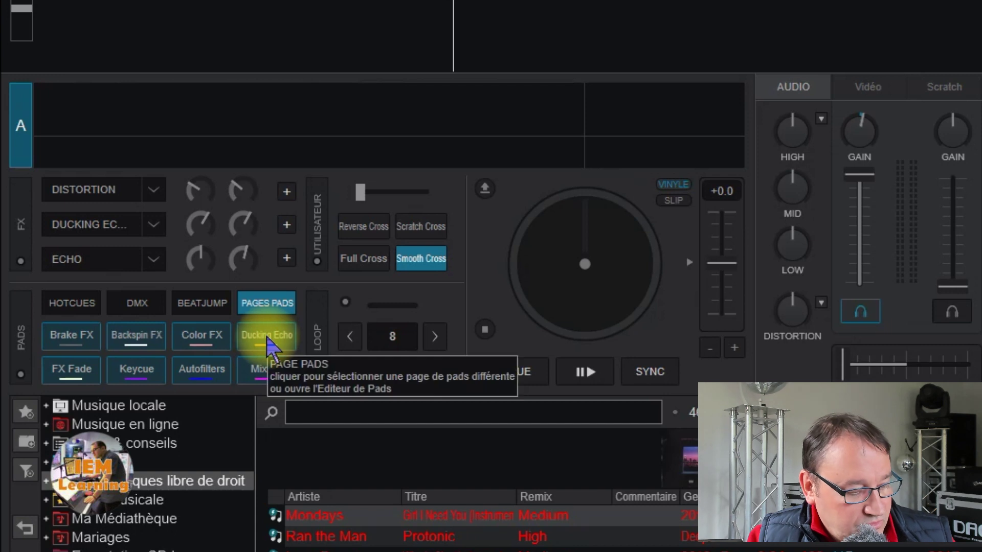
{"action": "scroll", "coordinate": [267, 338], "scroll_direction": "down", "scroll_amount": 1}
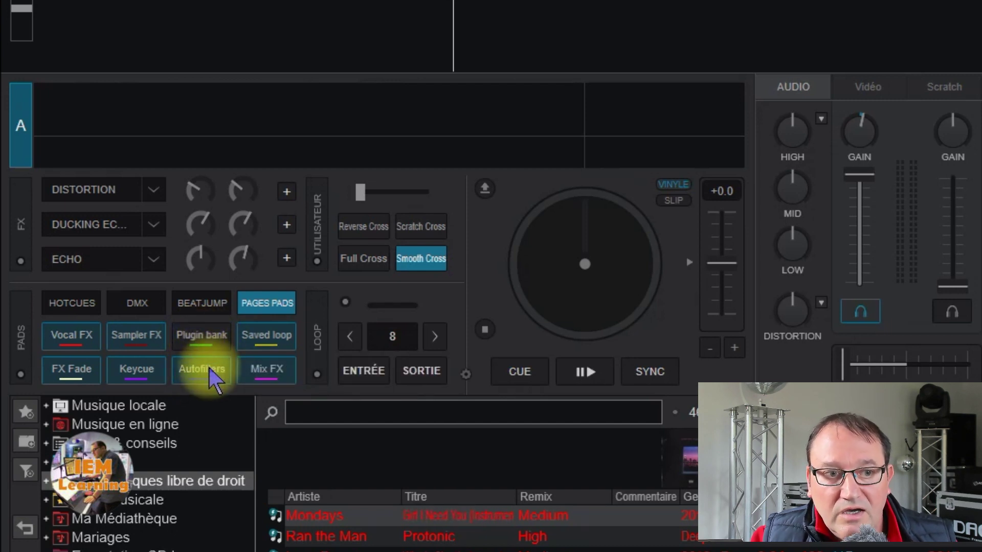
{"action": "left_click", "coordinate": [266, 348]}
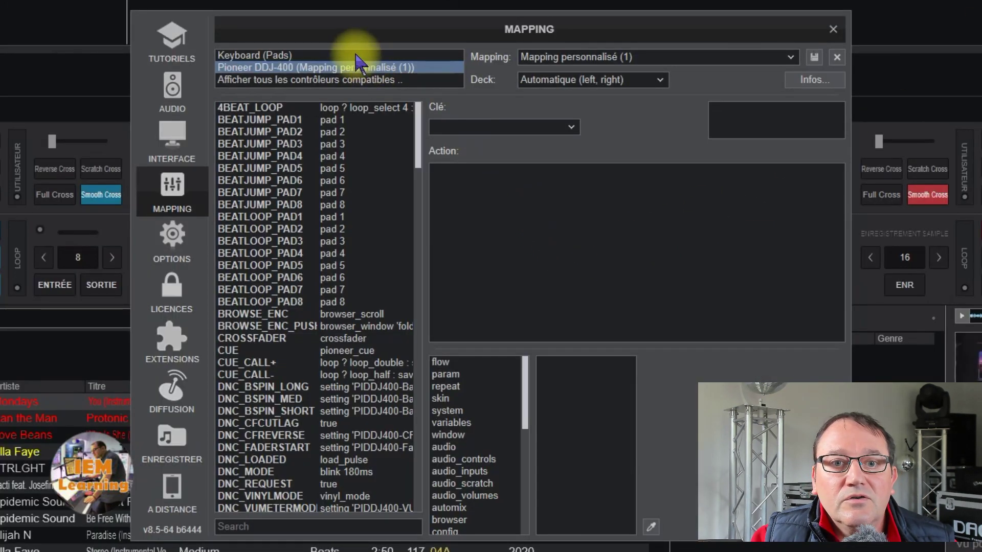
Step: Look up the action mapped to the P key in the keyboard mapping, then close the settings
{"action": "left_click", "coordinate": [352, 55]}
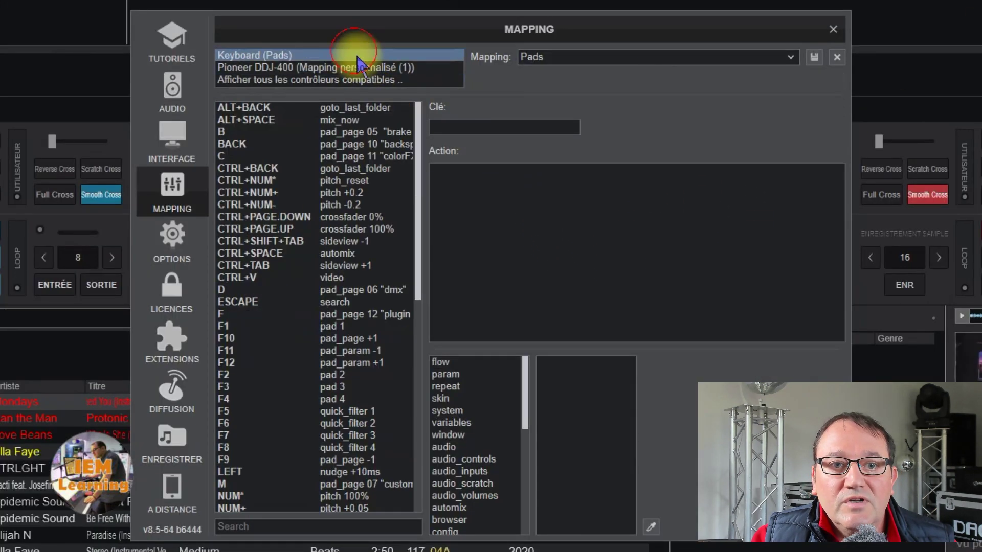
{"action": "left_click", "coordinate": [454, 127]}
{"action": "key", "text": "p"}
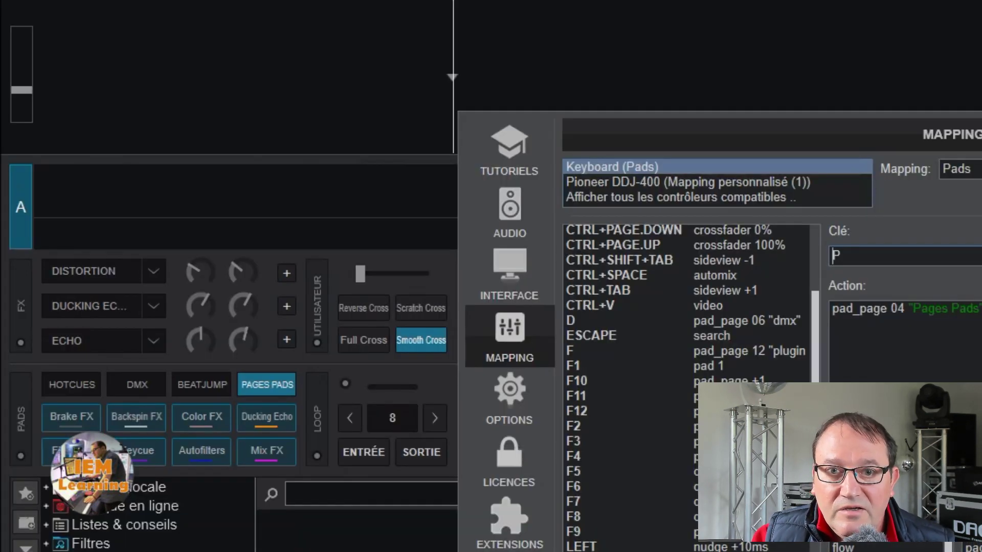
{"action": "left_click", "coordinate": [833, 29]}
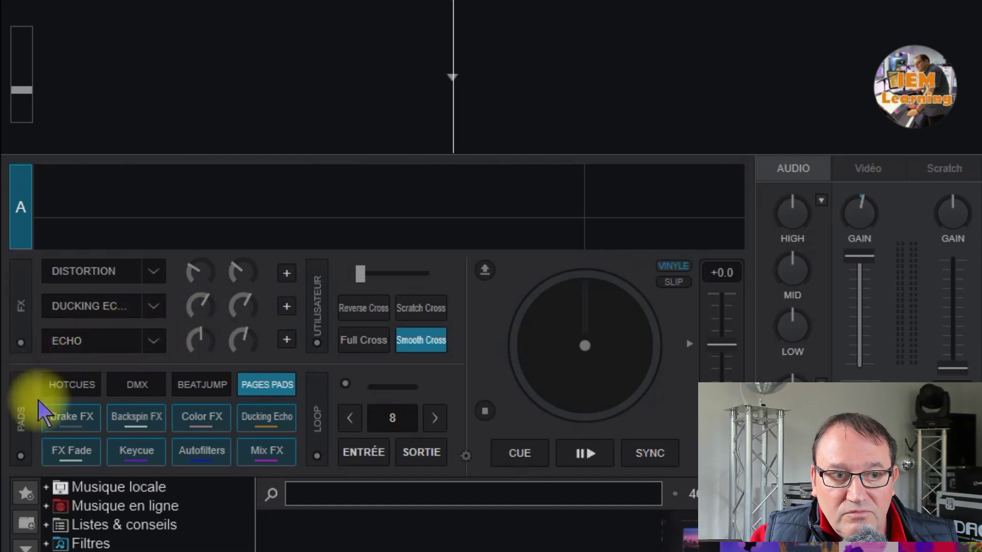
Step: Review the scratchbank, manual loop and Pages Pads slot assignments in deck A's single-page list, then switch back to the four-page view
{"action": "left_click", "coordinate": [22, 417]}
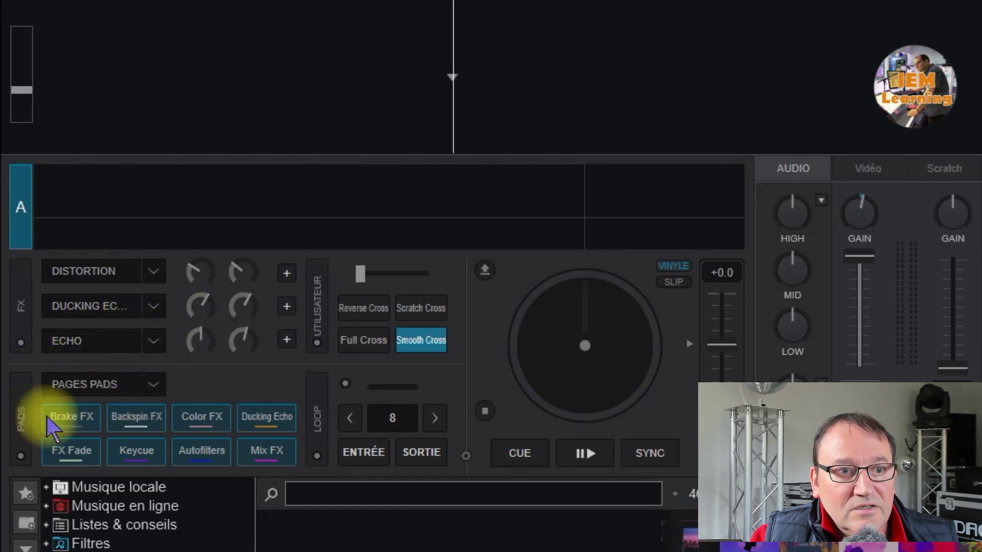
{"action": "left_click", "coordinate": [155, 384]}
{"action": "mouse_move", "coordinate": [271, 166]}
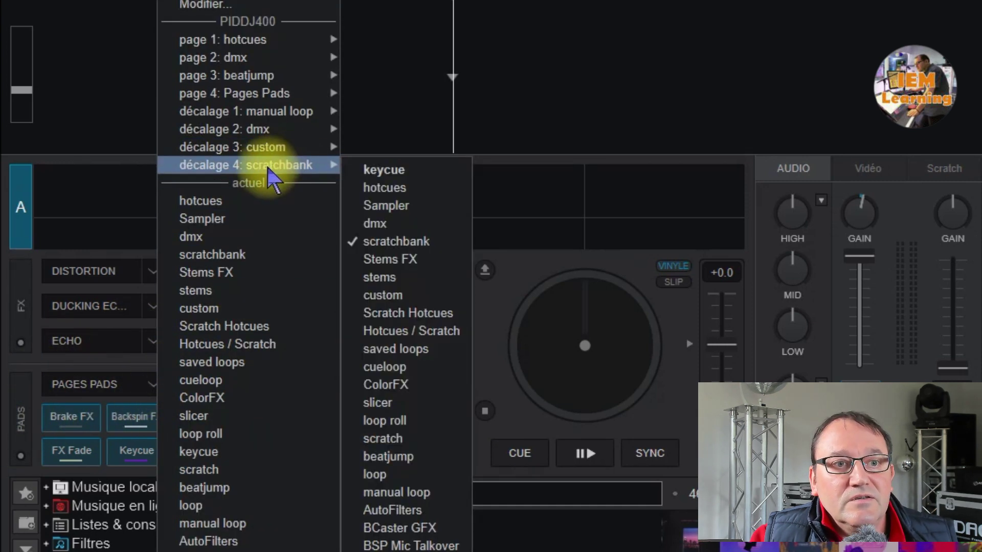
{"action": "mouse_move", "coordinate": [280, 111]}
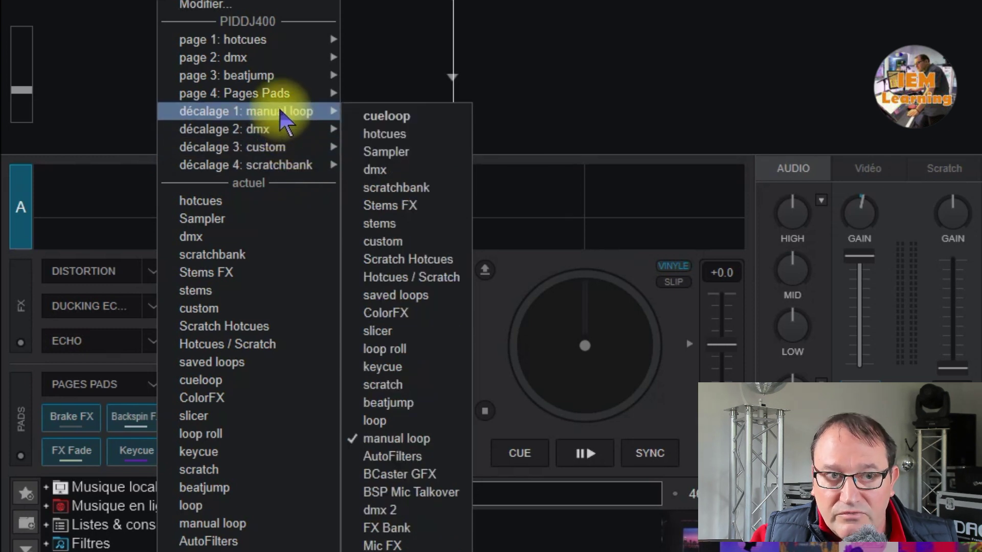
{"action": "mouse_move", "coordinate": [240, 94]}
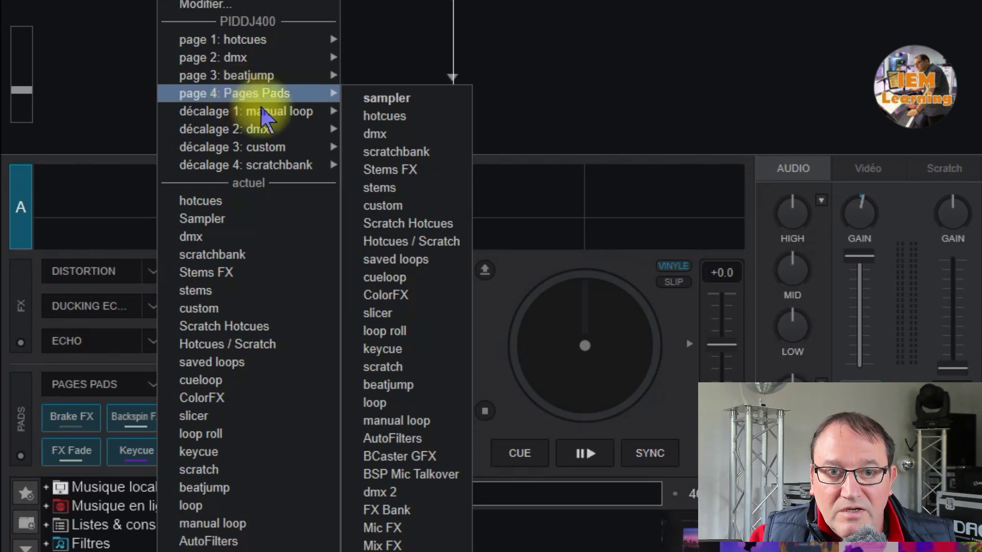
{"action": "left_click", "coordinate": [682, 419]}
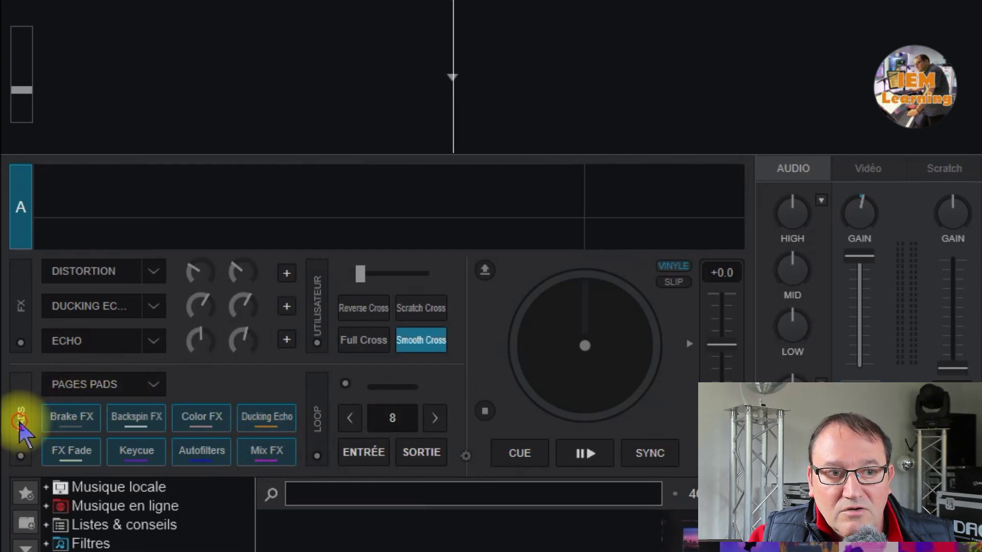
{"action": "left_click", "coordinate": [22, 426]}
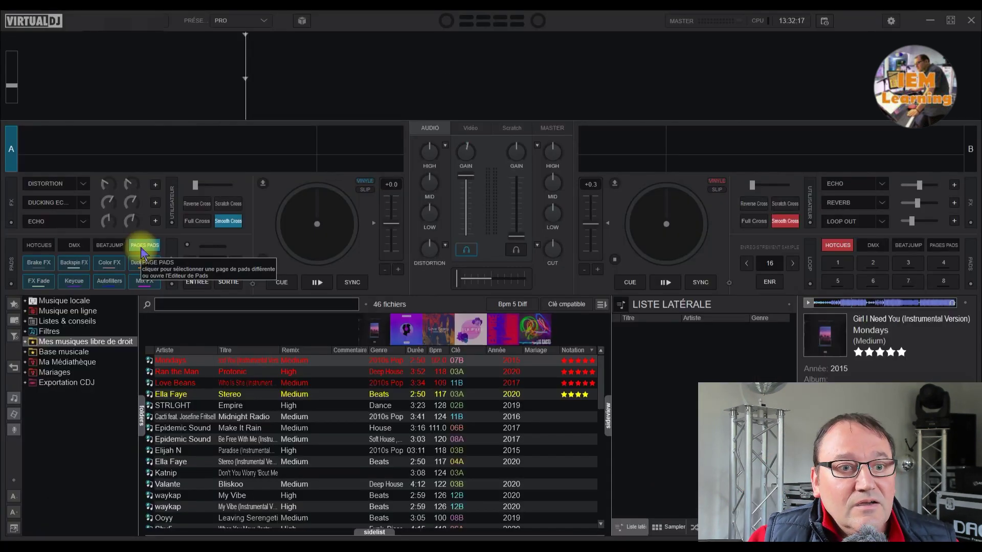
Step: Show Pages Pads in deck A's single-page pad view and open it in the pad editor
{"action": "left_click", "coordinate": [143, 246]}
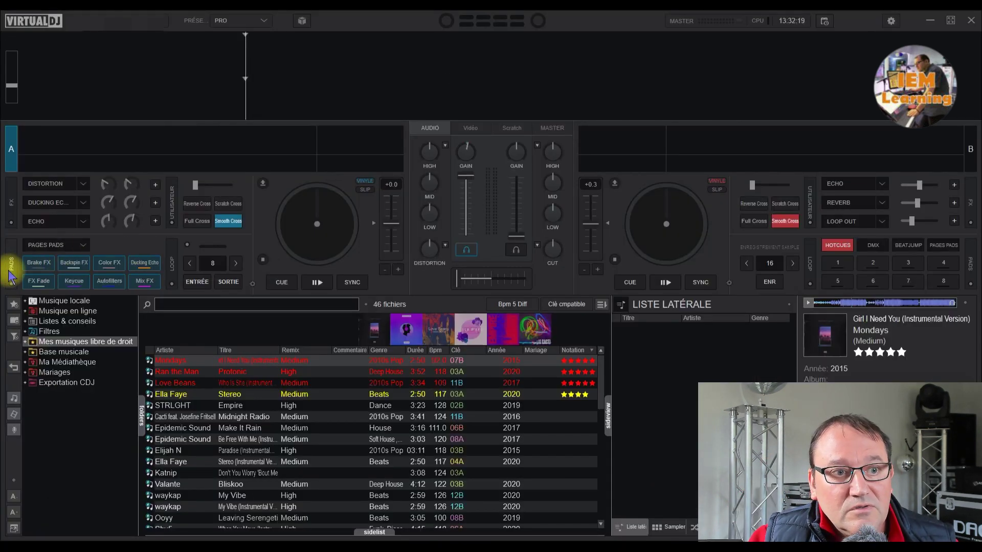
{"action": "left_click", "coordinate": [82, 245]}
{"action": "left_click", "coordinate": [127, 40]}
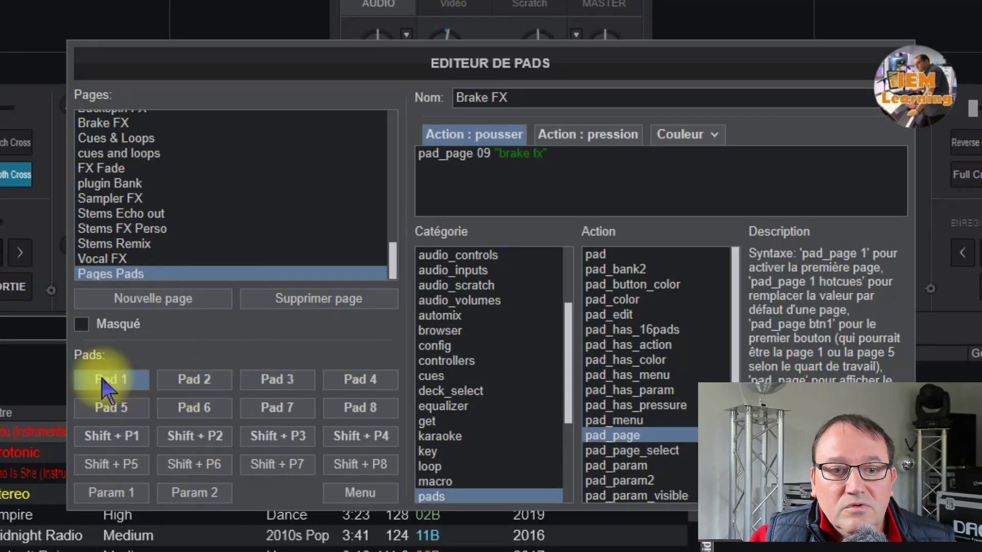
Step: Examine the pad_page actions assigned to Pad 1 through Pad 8 of Pages Pads in the pad editor
{"action": "left_click", "coordinate": [490, 163]}
{"action": "left_click", "coordinate": [191, 382]}
{"action": "left_click", "coordinate": [273, 381]}
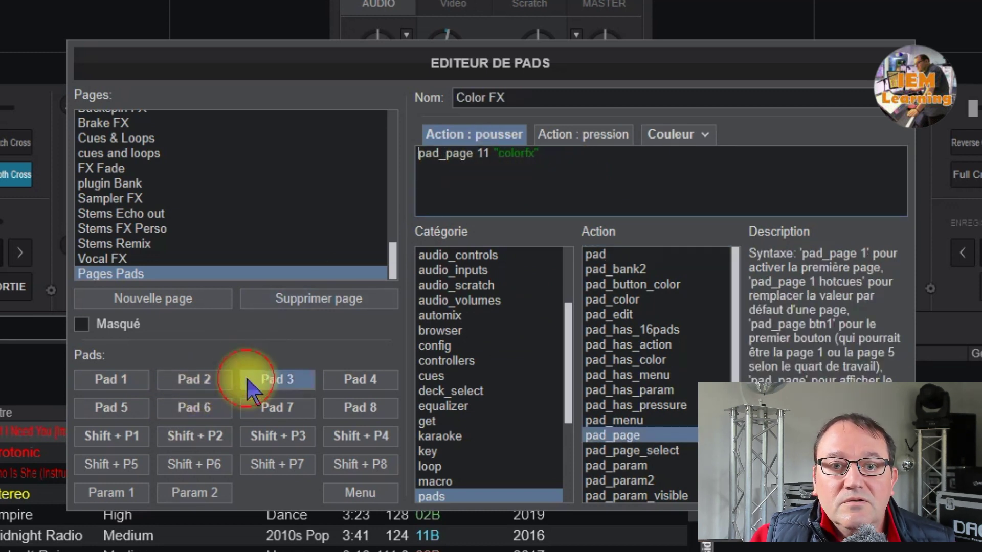
{"action": "left_click", "coordinate": [359, 392]}
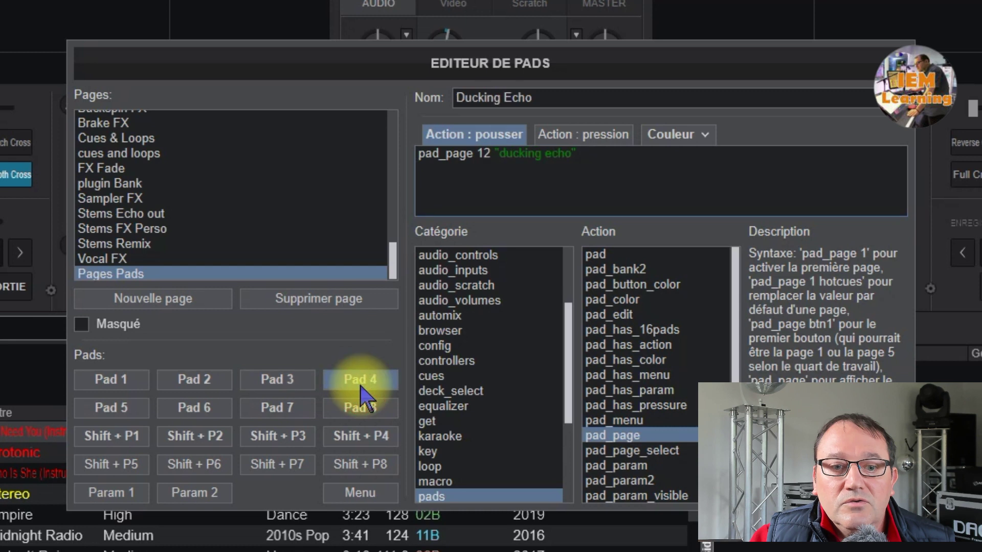
{"action": "left_click", "coordinate": [120, 411]}
{"action": "left_click", "coordinate": [184, 409]}
{"action": "left_click", "coordinate": [276, 417]}
{"action": "left_click", "coordinate": [354, 417]}
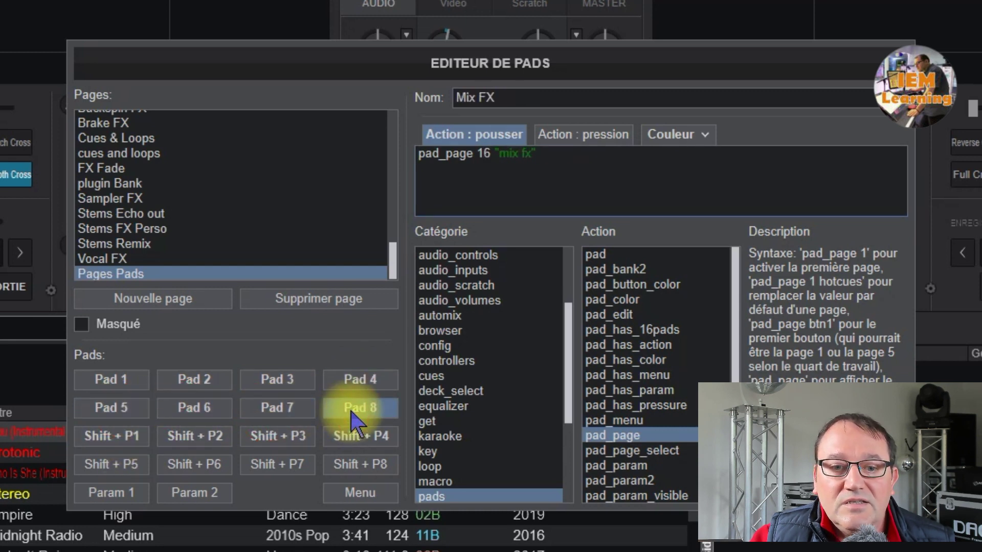
Step: Examine the pad_page actions on Shift + P1 through Shift + P4 of Pages Pads, then return to Pad 1
{"action": "left_click", "coordinate": [109, 439]}
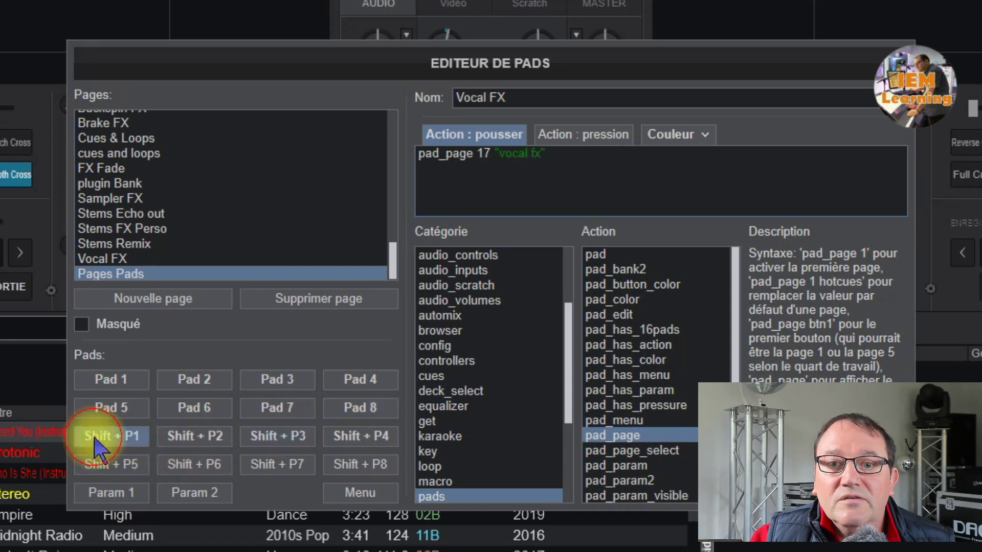
{"action": "left_click", "coordinate": [207, 443]}
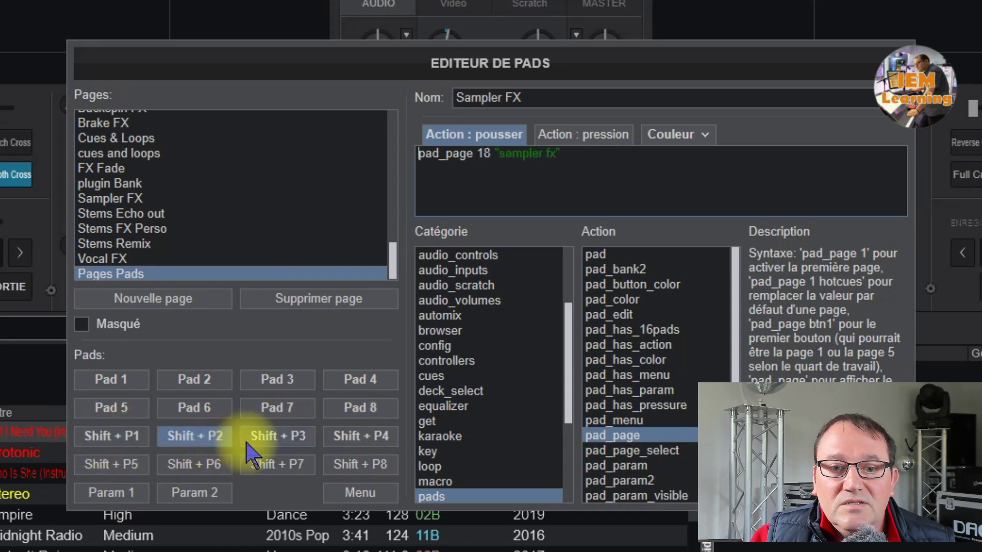
{"action": "left_click", "coordinate": [287, 442]}
{"action": "left_click", "coordinate": [361, 444]}
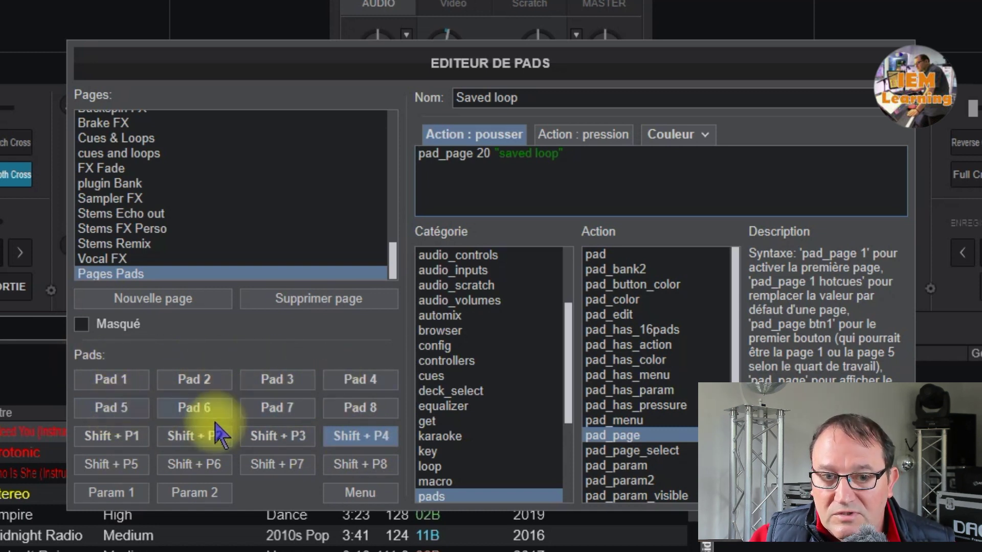
{"action": "left_click", "coordinate": [115, 383]}
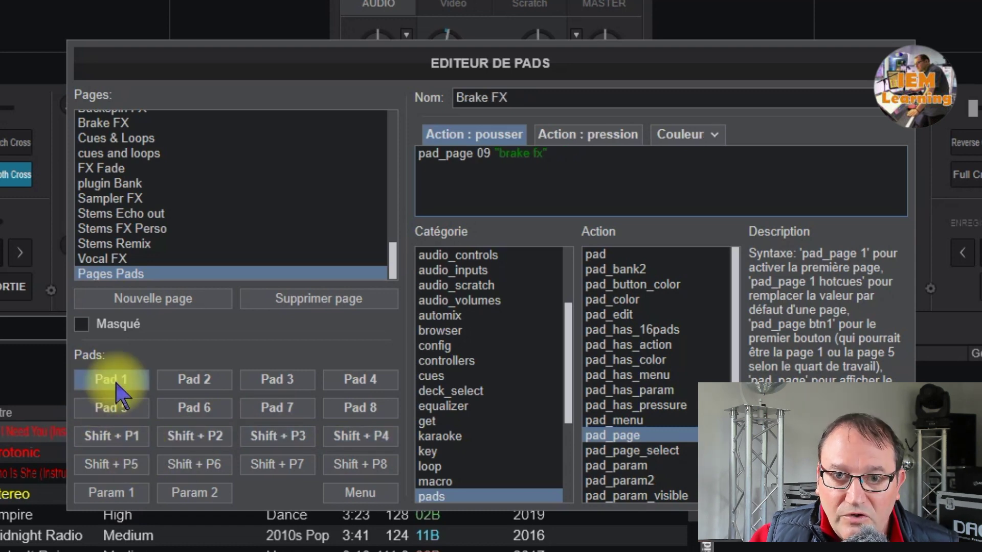